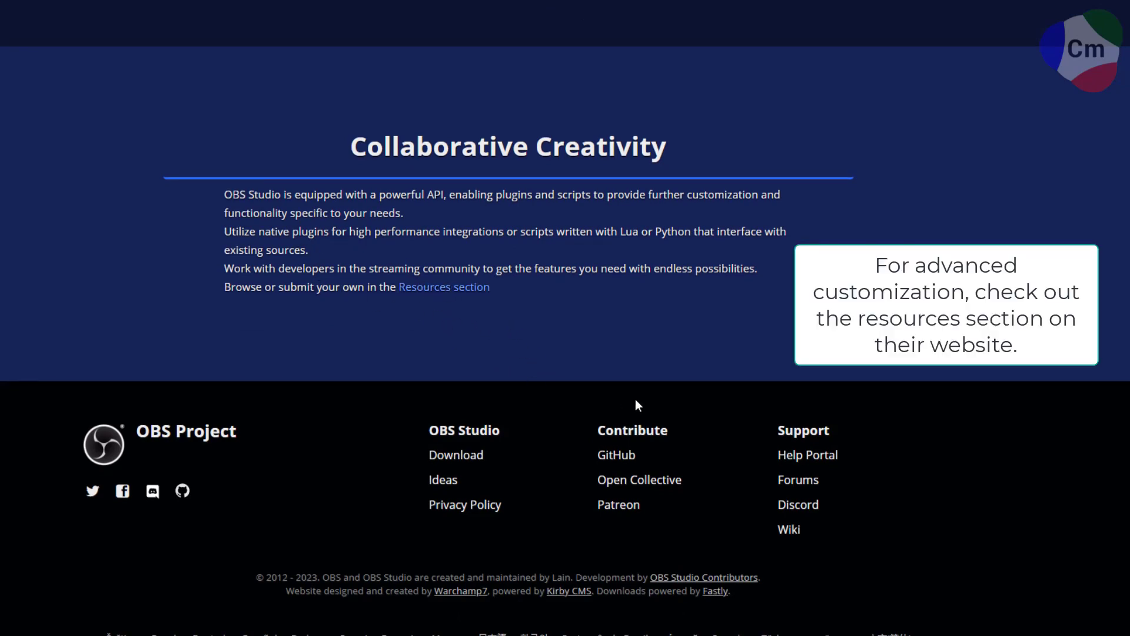
- Open the OBS Studio download page and download the Windows installer
{"action": "left_click", "coordinate": [451, 462]}
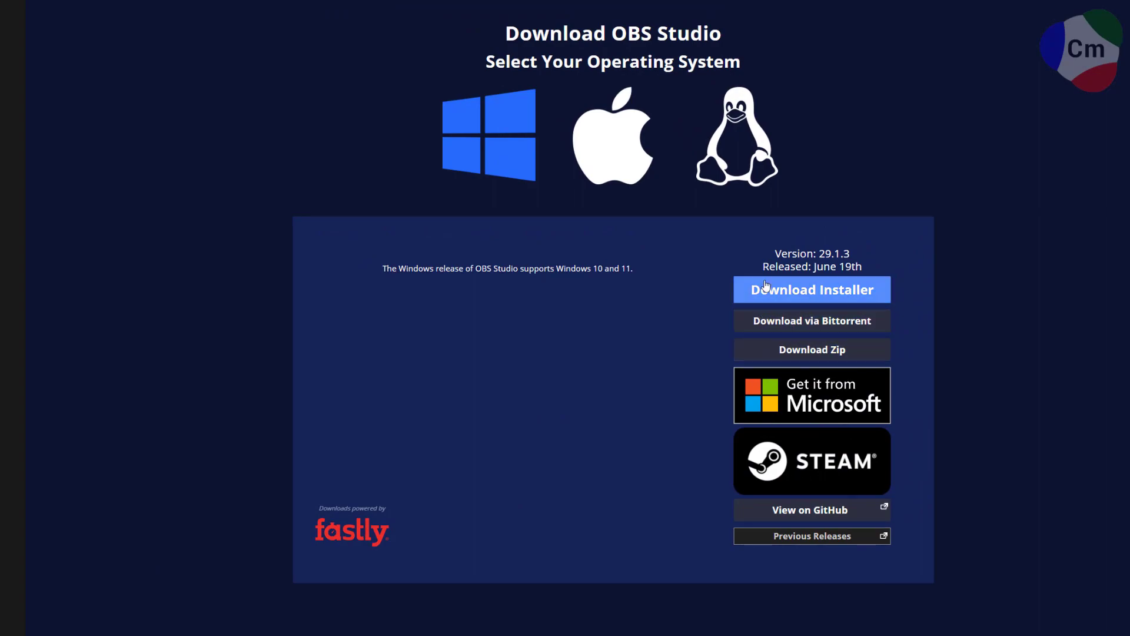
{"action": "left_click", "coordinate": [830, 272]}
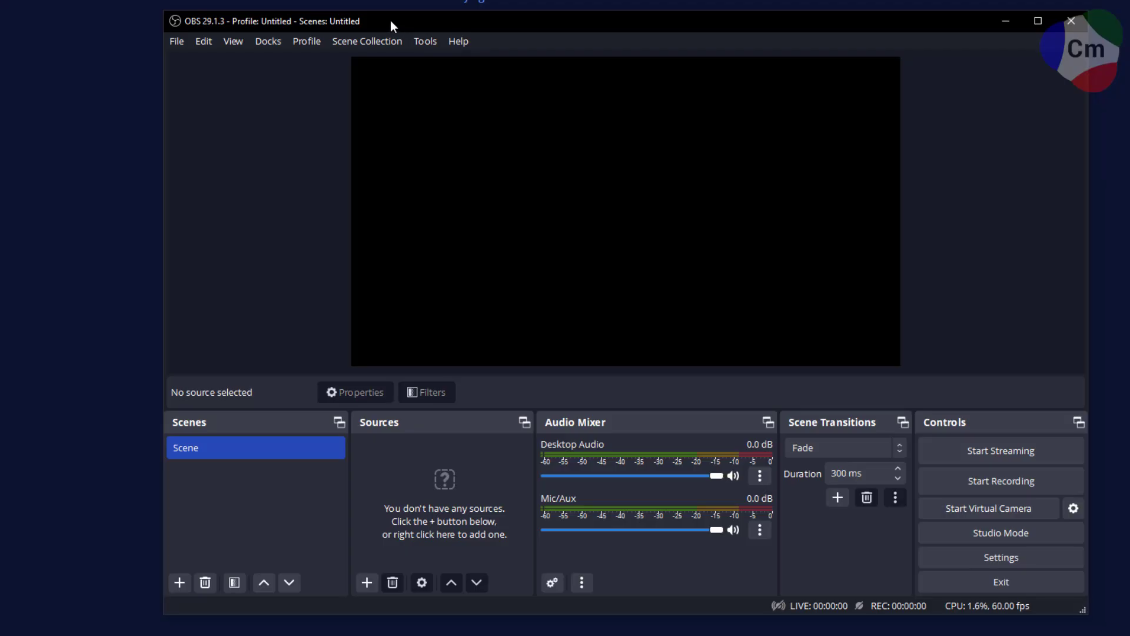
- In OBS Studio, add a new scene named Tutorial Scene and select it
{"action": "left_click", "coordinate": [52, 31]}
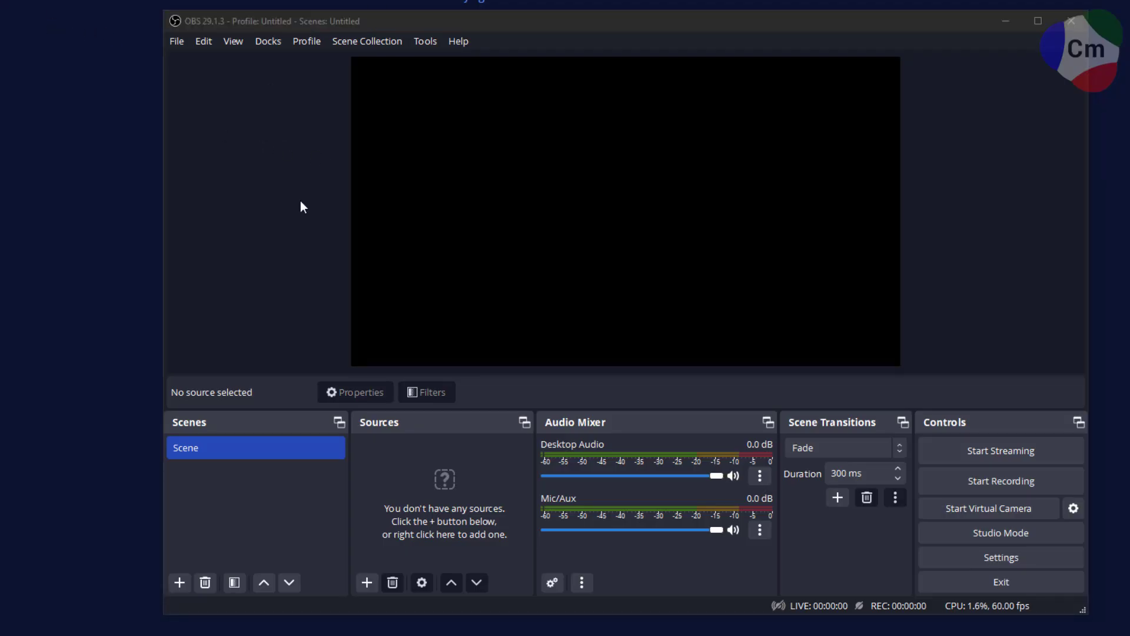
{"action": "left_click", "coordinate": [332, 284]}
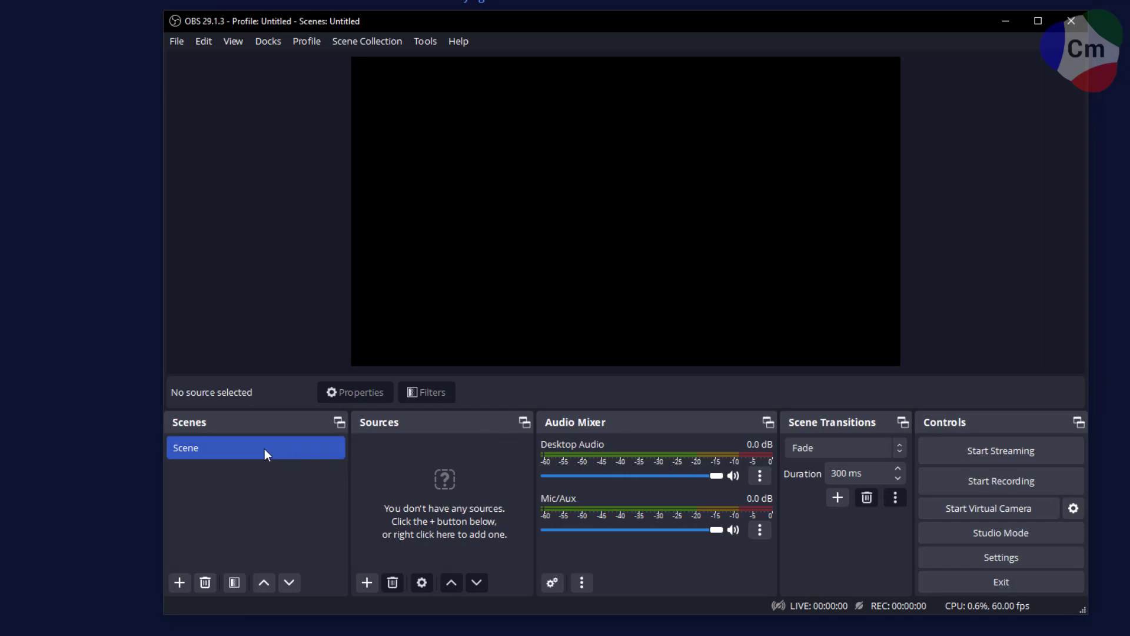
{"action": "left_click", "coordinate": [180, 583]}
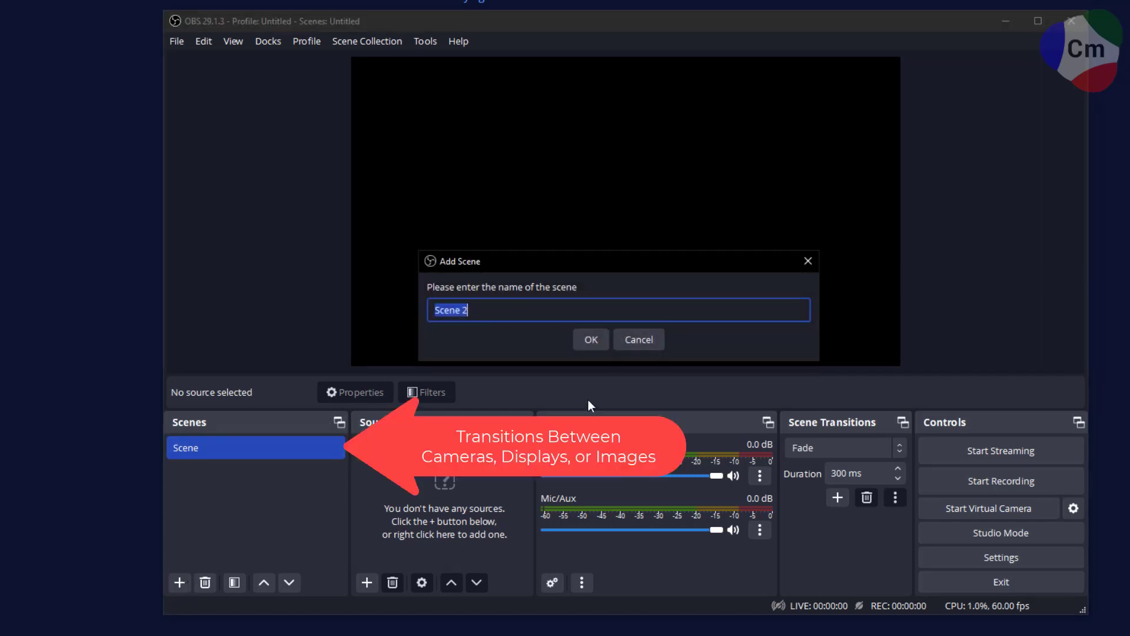
{"action": "type", "text": "Tutorial Scene"}
{"action": "key", "text": "Return"}
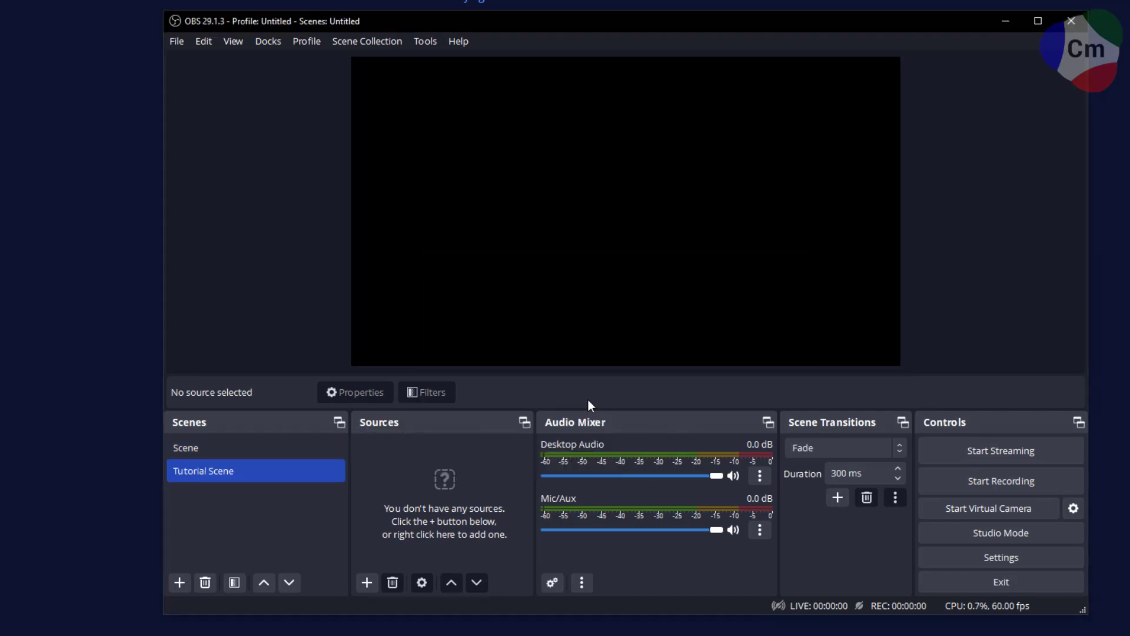
{"action": "left_click", "coordinate": [204, 455]}
{"action": "left_click", "coordinate": [204, 474]}
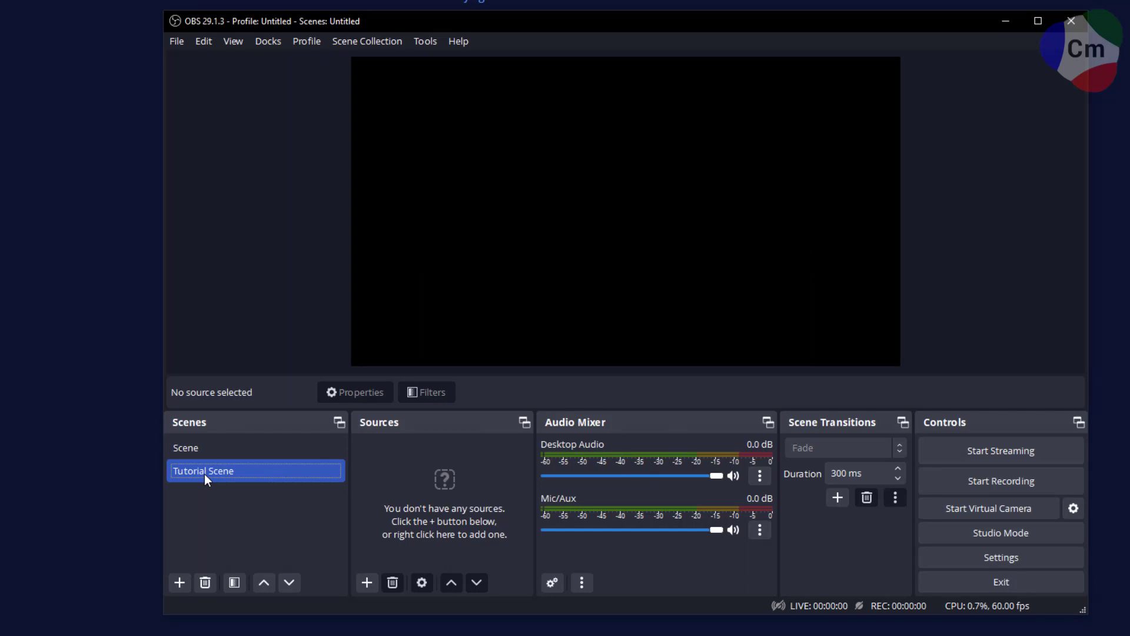
- Add a new Window Capture source named LibreOffice to Tutorial Scene
{"action": "left_click", "coordinate": [367, 583]}
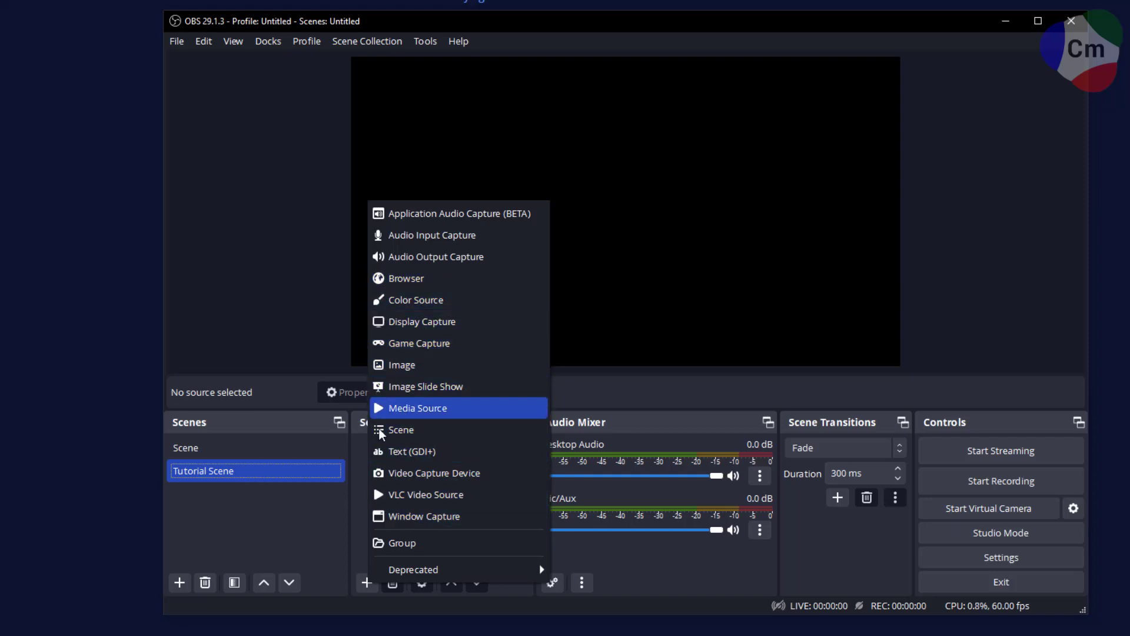
{"action": "left_click", "coordinate": [351, 518]}
{"action": "left_click", "coordinate": [369, 578]}
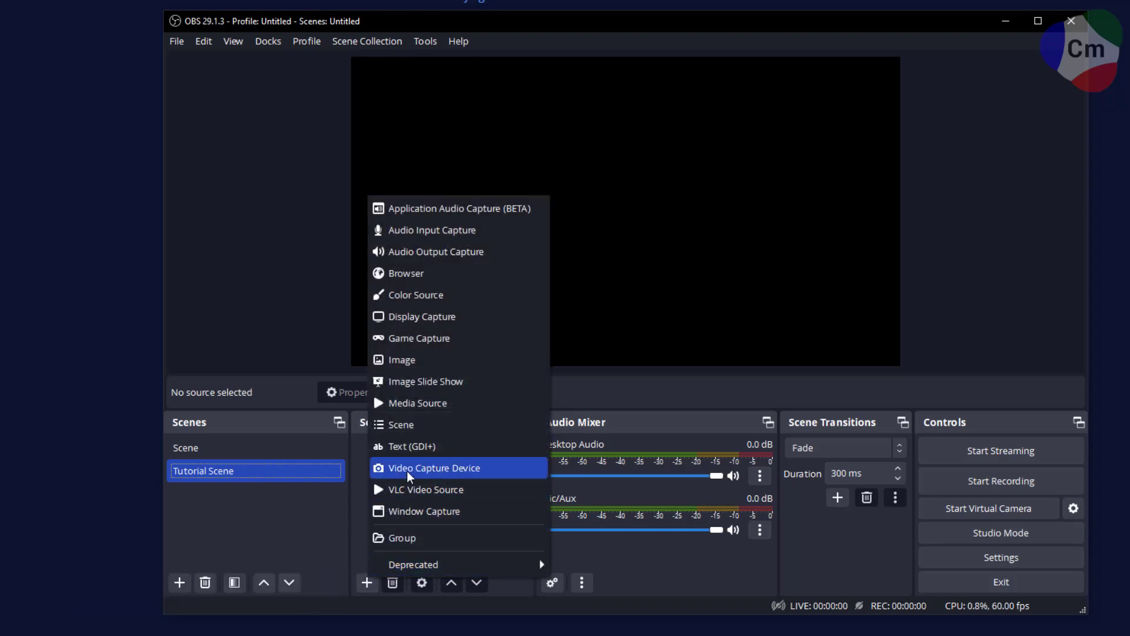
{"action": "left_click", "coordinate": [404, 511]}
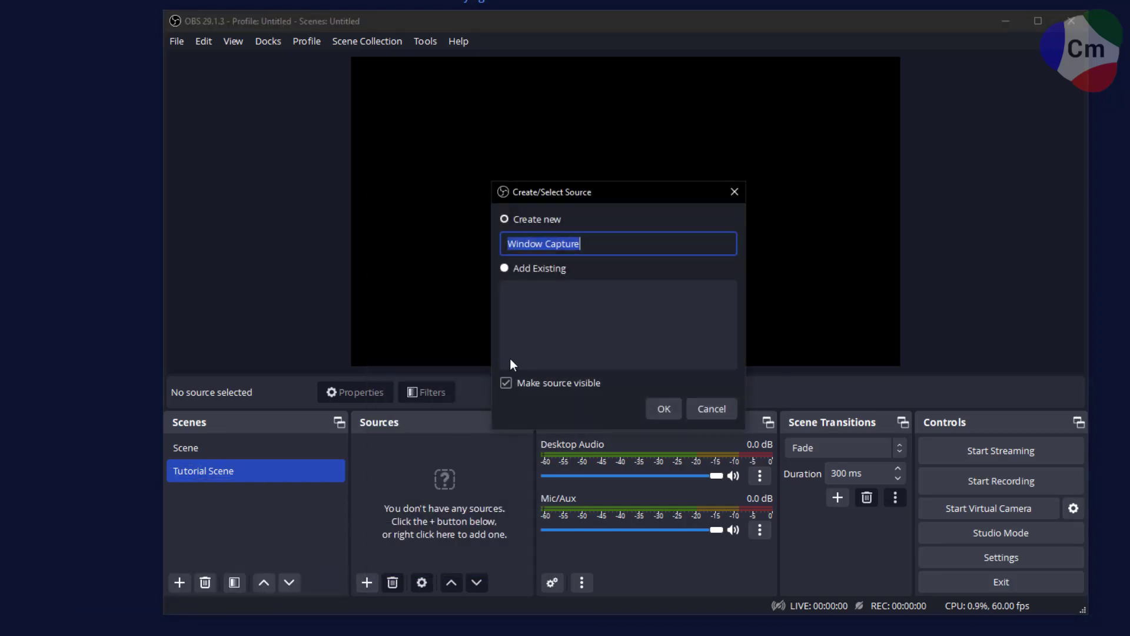
{"action": "type", "text": "LibreOff"}
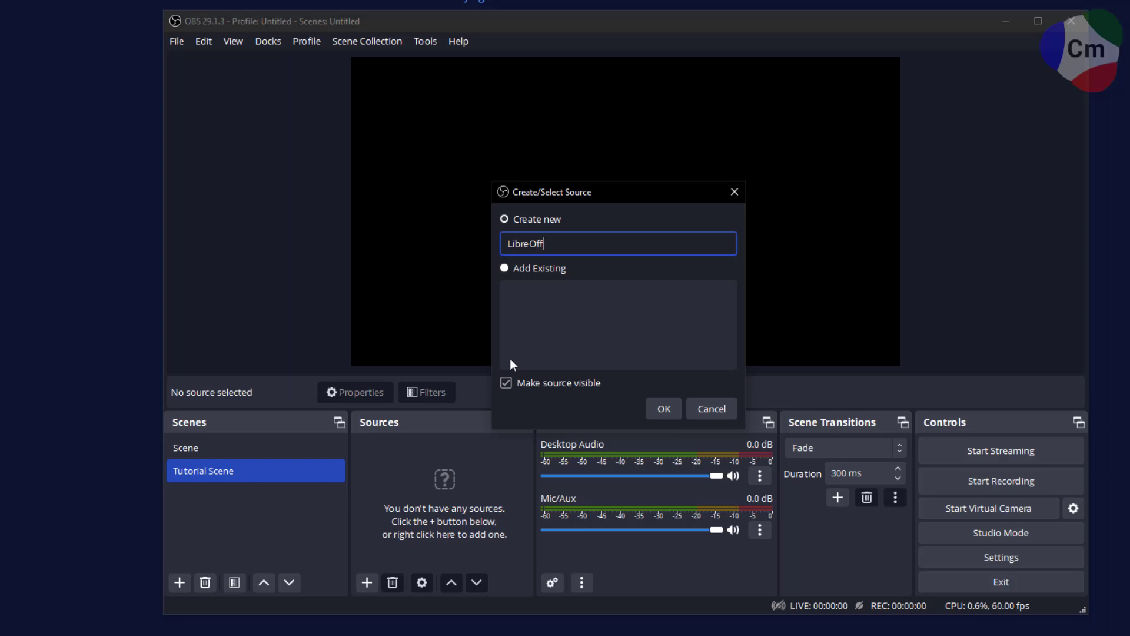
{"action": "type", "text": "ice"}
{"action": "left_click", "coordinate": [663, 409]}
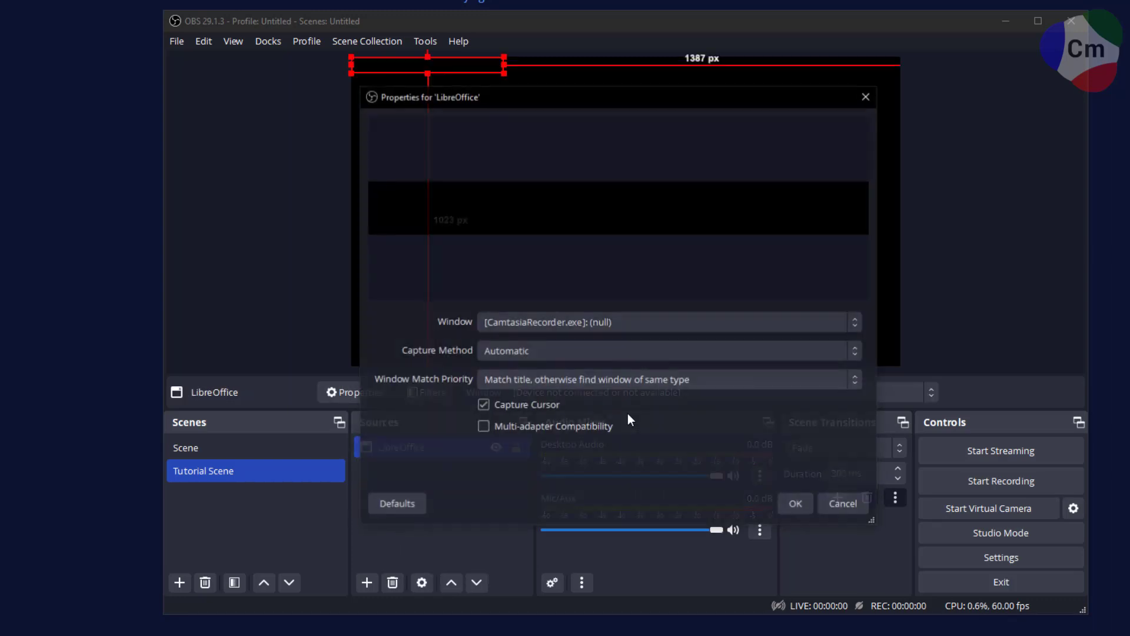
- Set the LibreOffice source to capture the Untitled 1 - LibreOffice Writer window and accept its properties
{"action": "left_click", "coordinate": [507, 321]}
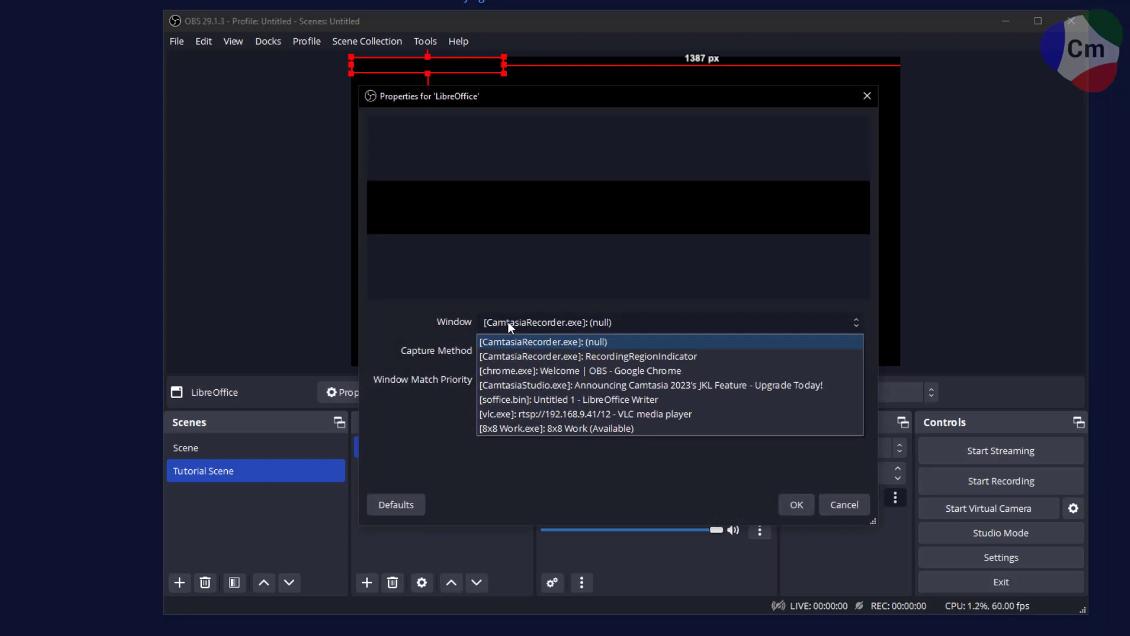
{"action": "left_click", "coordinate": [527, 399]}
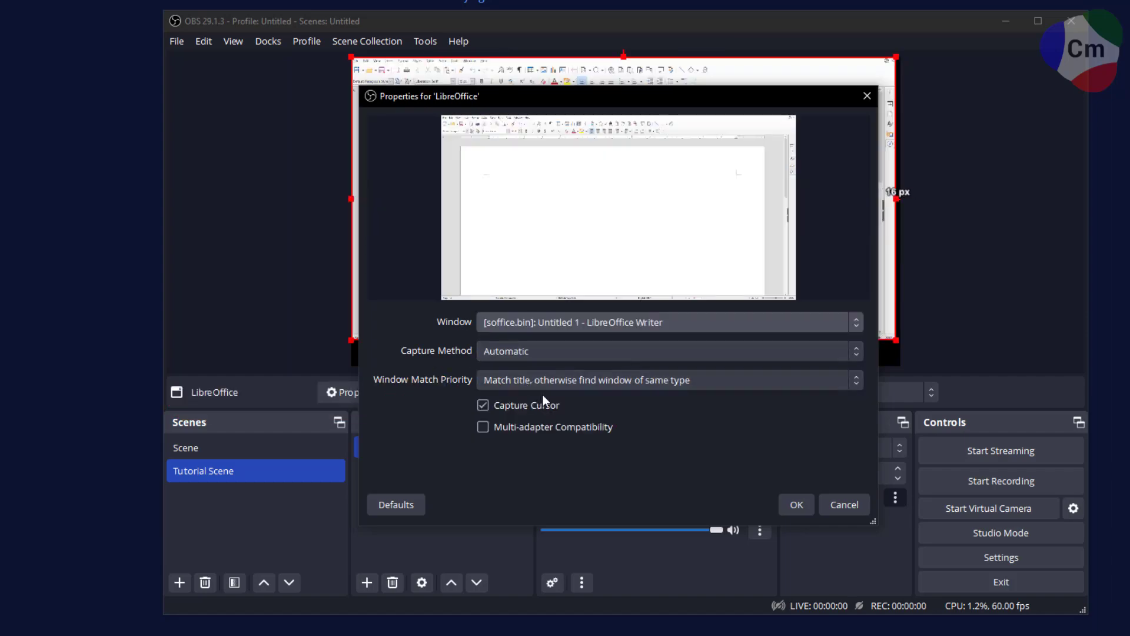
{"action": "left_click", "coordinate": [792, 505]}
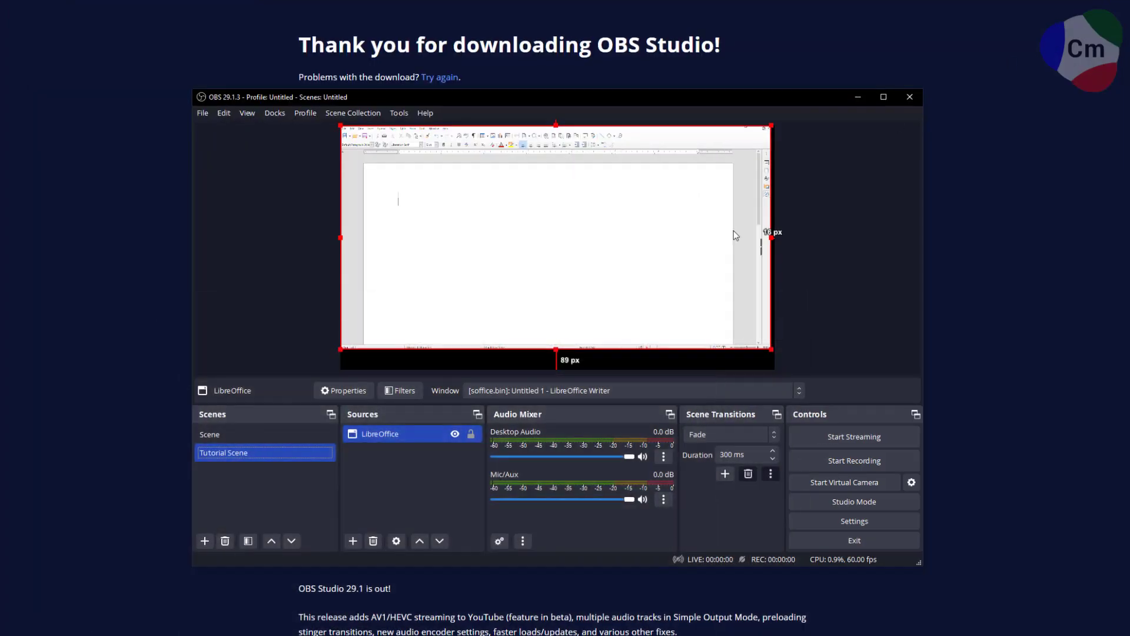
- Enlarge the captured LibreOffice window to the full canvas width and center it vertically in the preview
{"action": "left_click_drag", "start_coordinate": [871, 330], "coordinate": [874, 330]}
{"action": "left_click_drag", "start_coordinate": [526, 172], "coordinate": [530, 177]}
{"action": "left_click", "coordinate": [878, 227]}
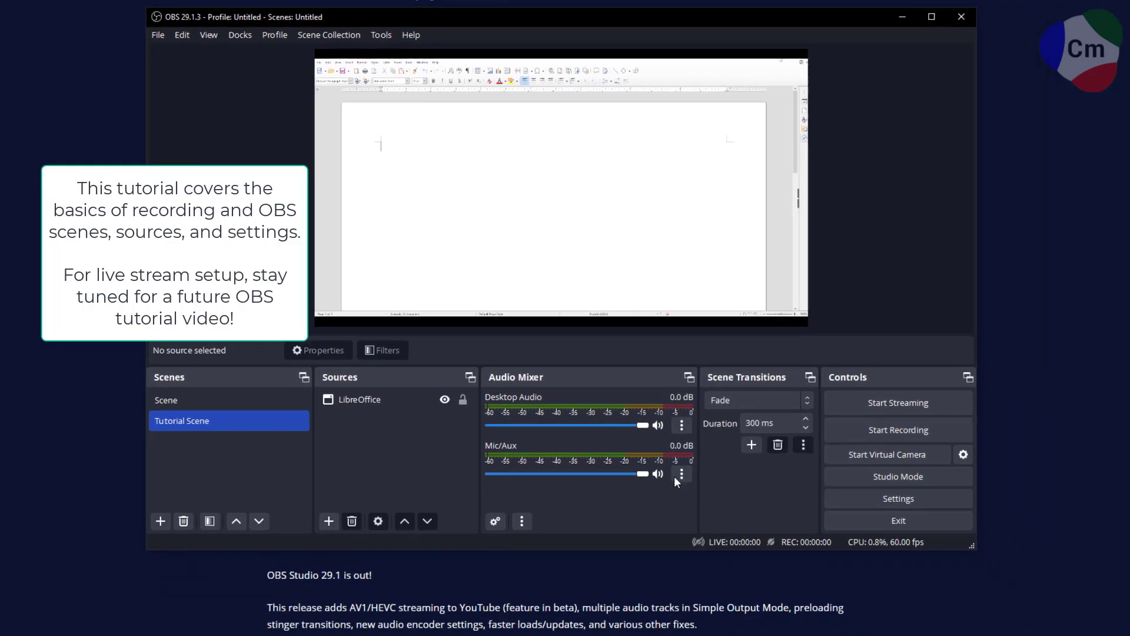
- Set the Mic/Aux audio device to Microphone (BLUE Yeti PRO)
{"action": "left_click", "coordinate": [736, 512]}
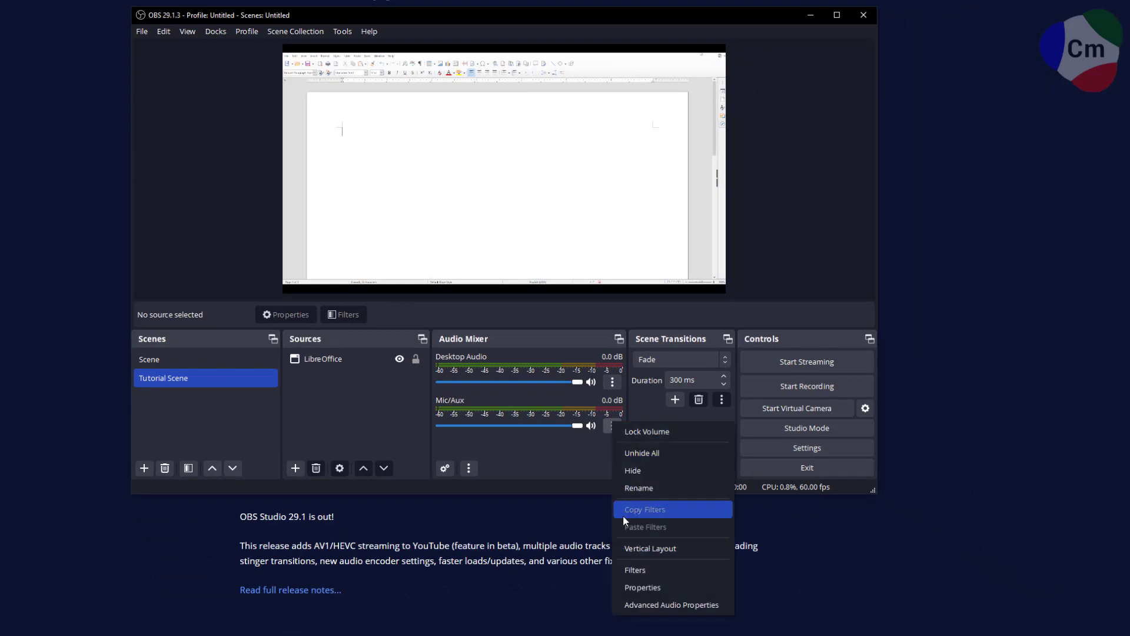
{"action": "left_click", "coordinate": [630, 588]}
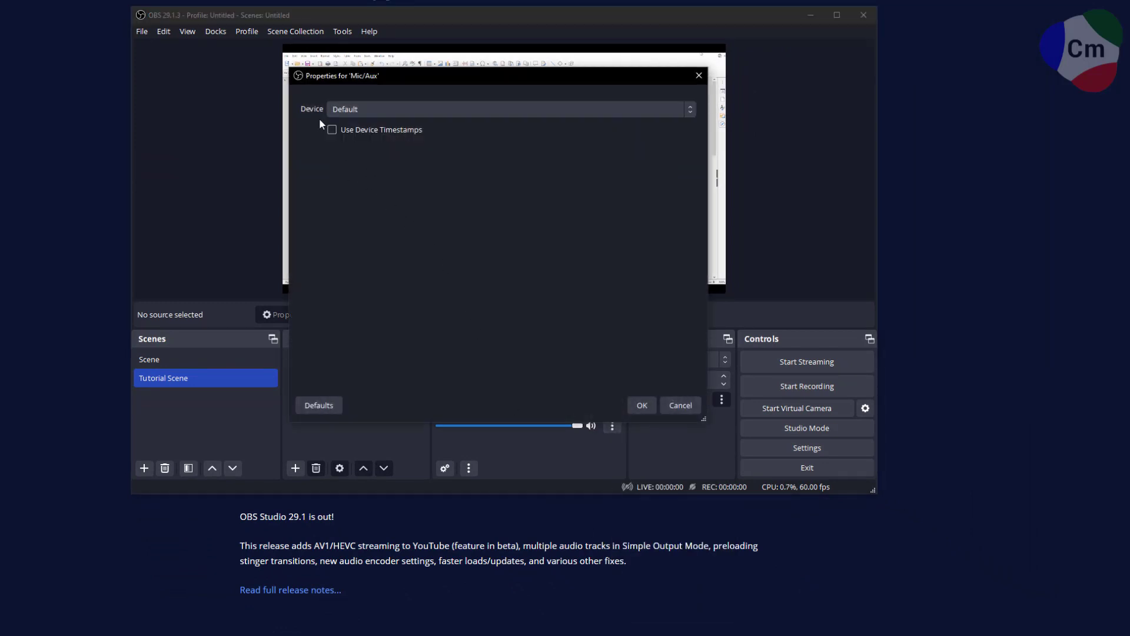
{"action": "left_click", "coordinate": [351, 112]}
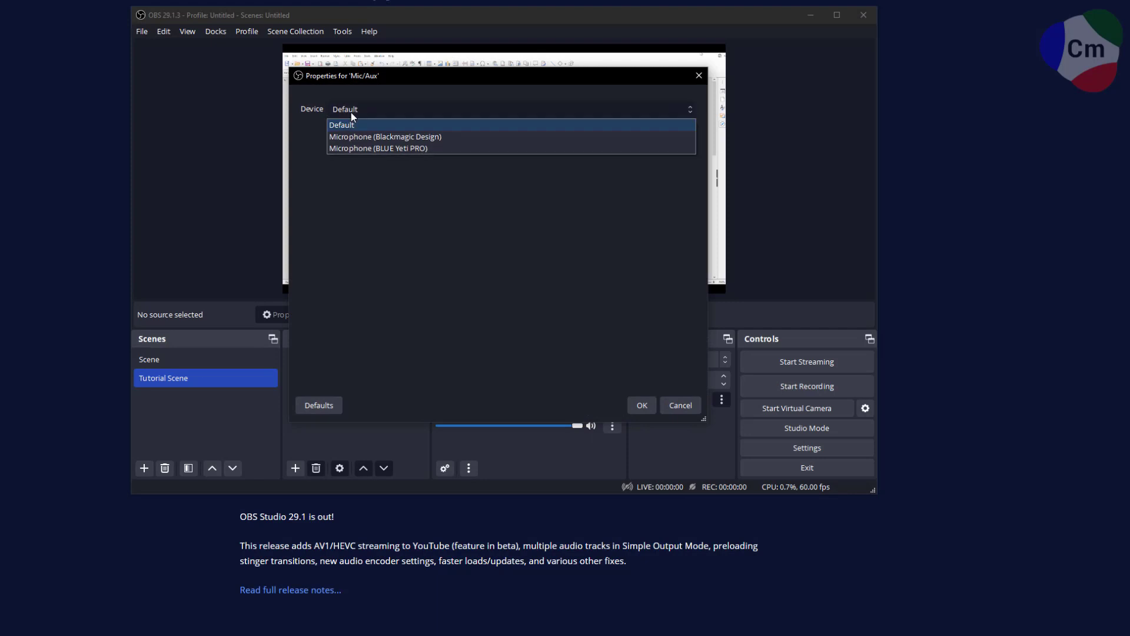
{"action": "left_click", "coordinate": [352, 149]}
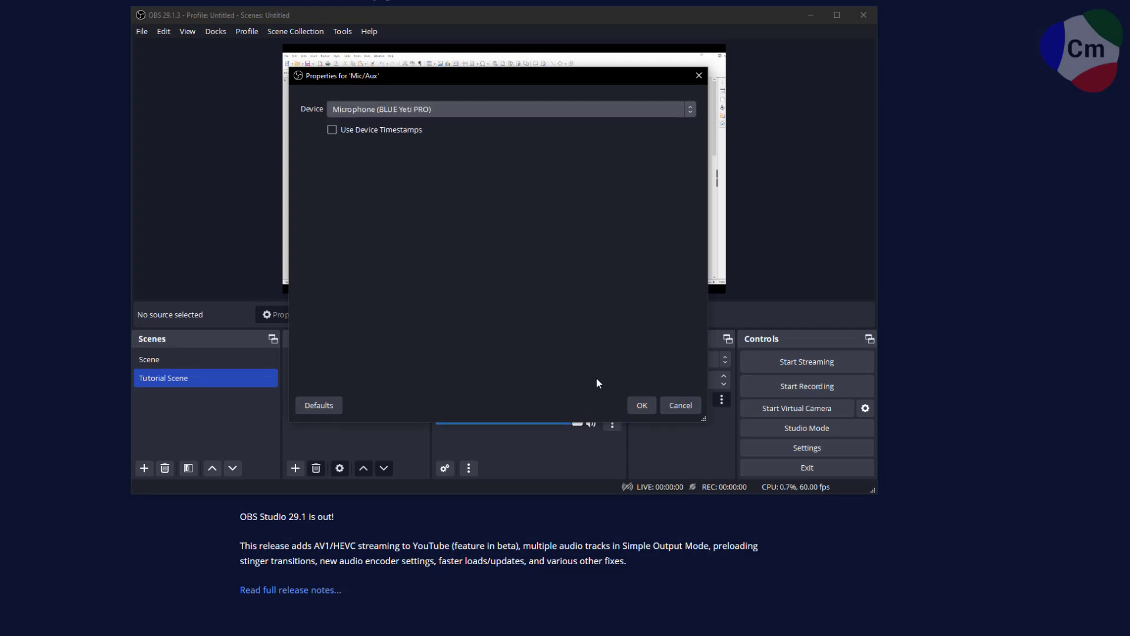
{"action": "left_click", "coordinate": [639, 405]}
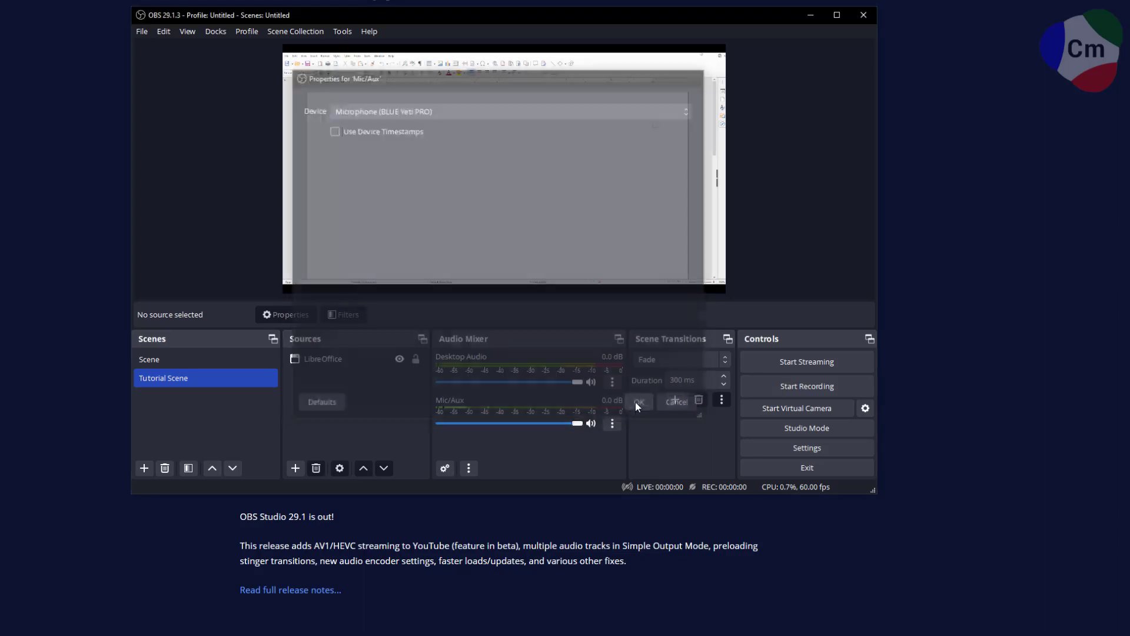
- Set the Desktop Audio device to 3 - Q32G1WG4 (AMD High Definition Audio Device)
{"action": "left_click", "coordinate": [612, 383]}
{"action": "left_click", "coordinate": [631, 549]}
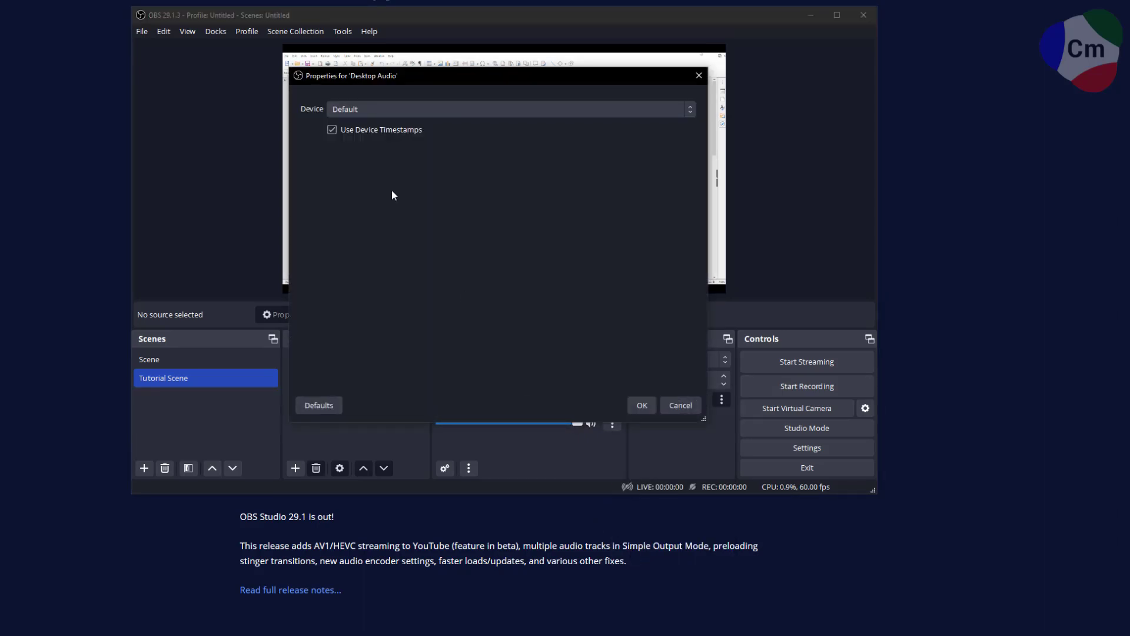
{"action": "left_click", "coordinate": [371, 112]}
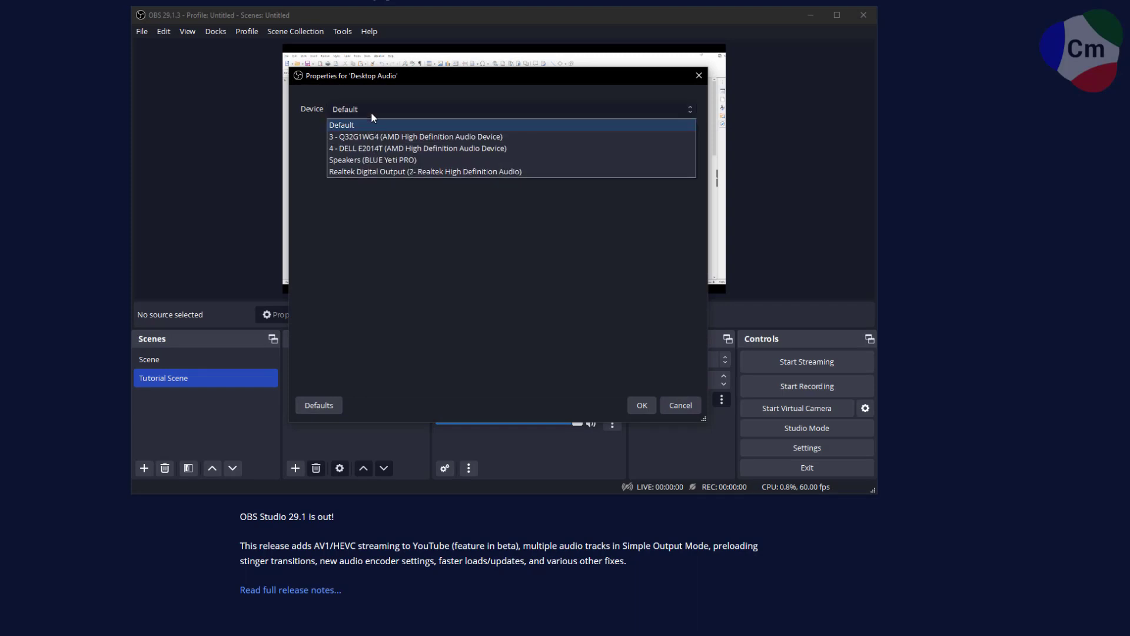
{"action": "left_click", "coordinate": [412, 137]}
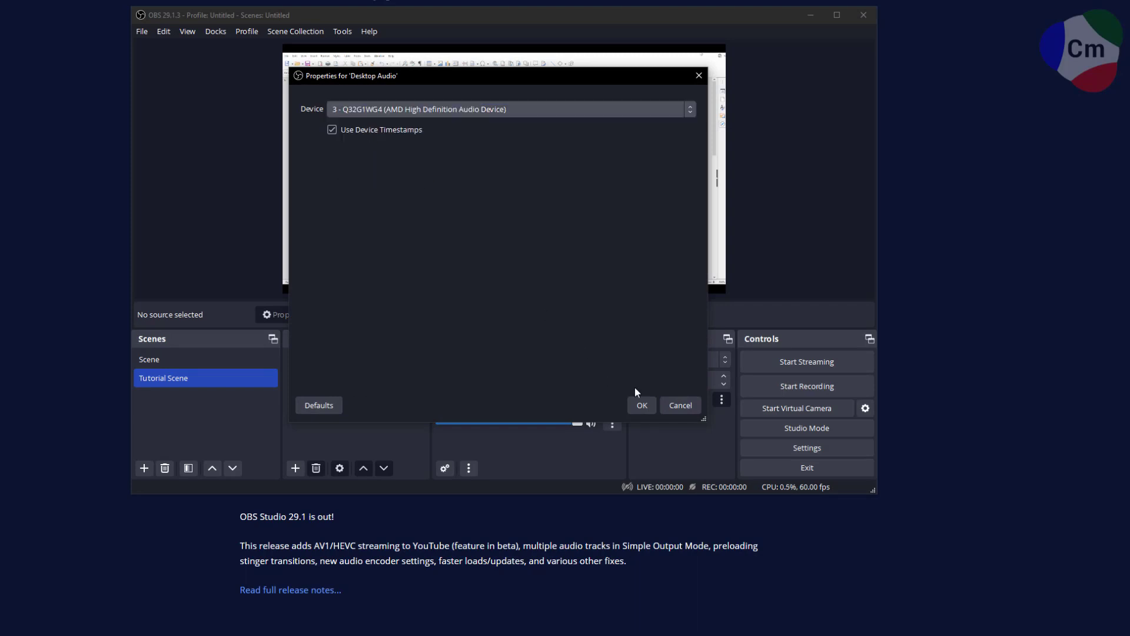
{"action": "left_click", "coordinate": [642, 405]}
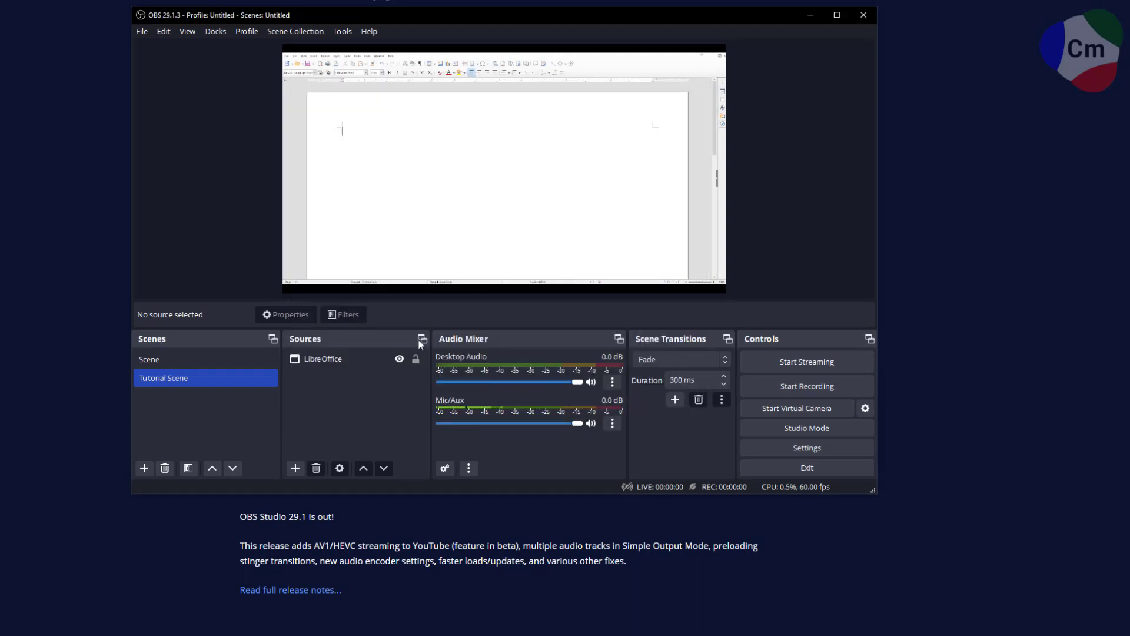
- Start recording and write "This is a test to make sure the OBS software is recording properly!" in the LibreOffice Writer document
{"action": "left_click", "coordinate": [753, 381]}
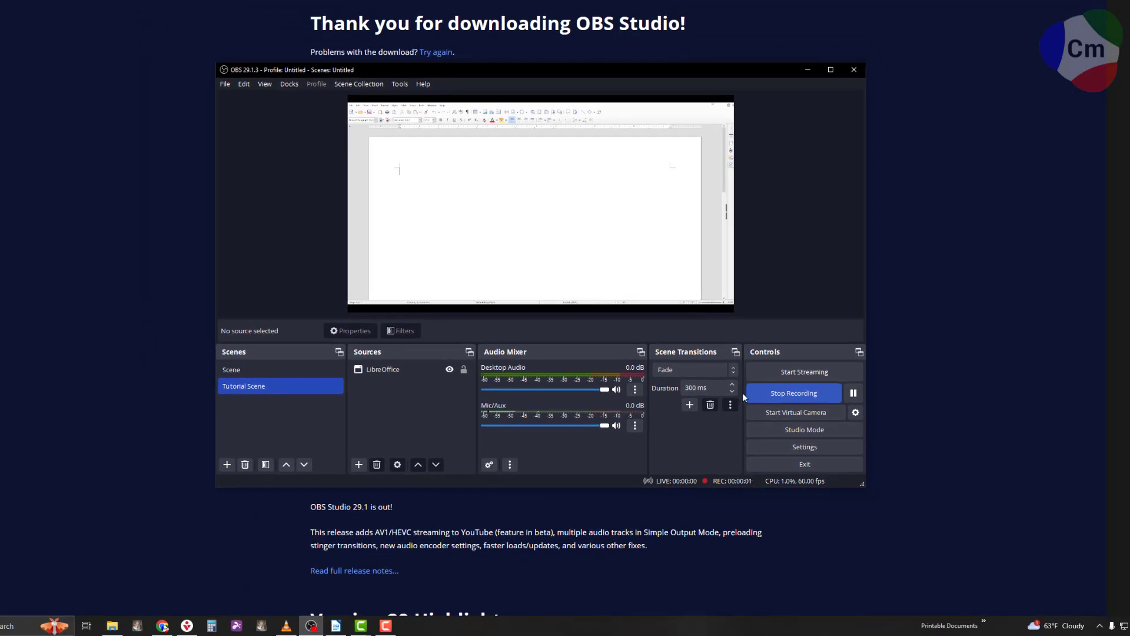
{"action": "left_click", "coordinate": [335, 626]}
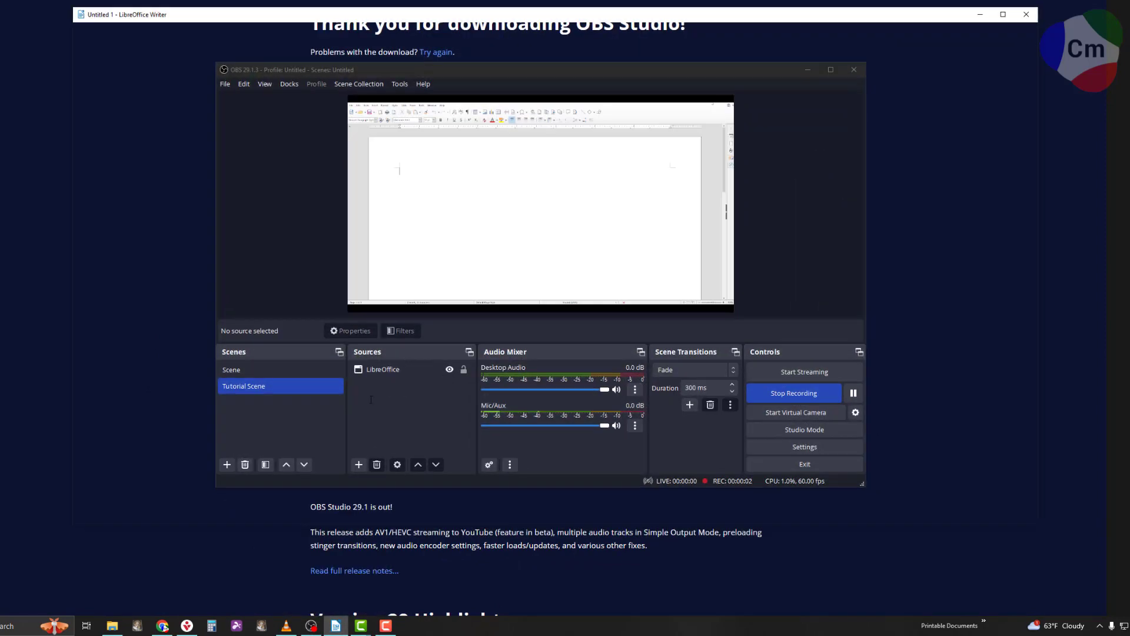
{"action": "type", "text": "Thi"}
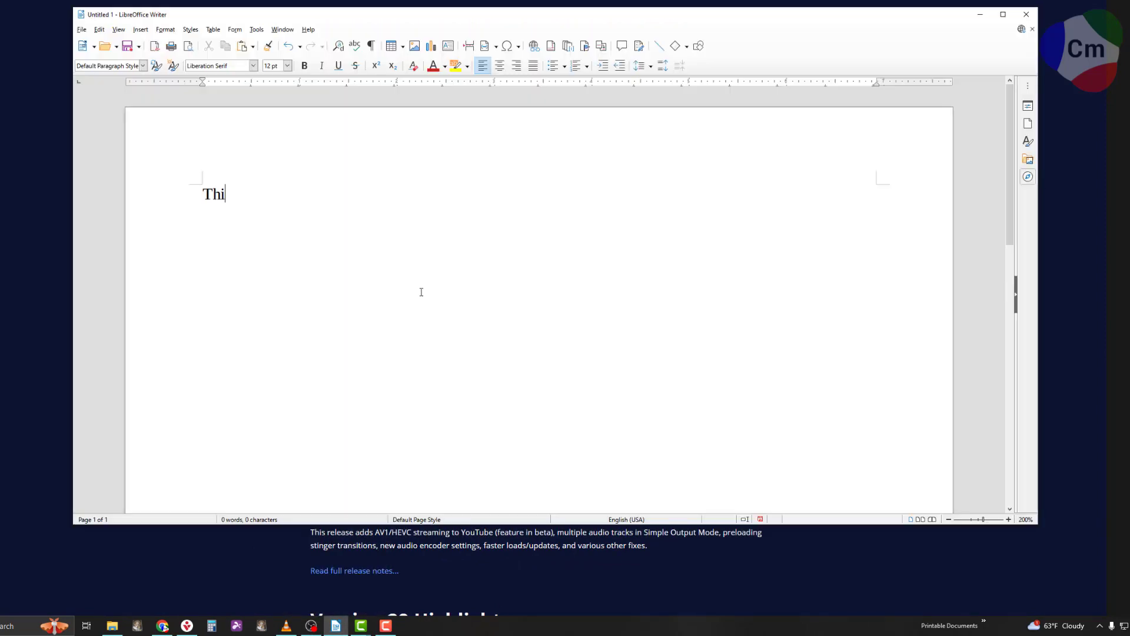
{"action": "type", "text": "s is a test to ma"}
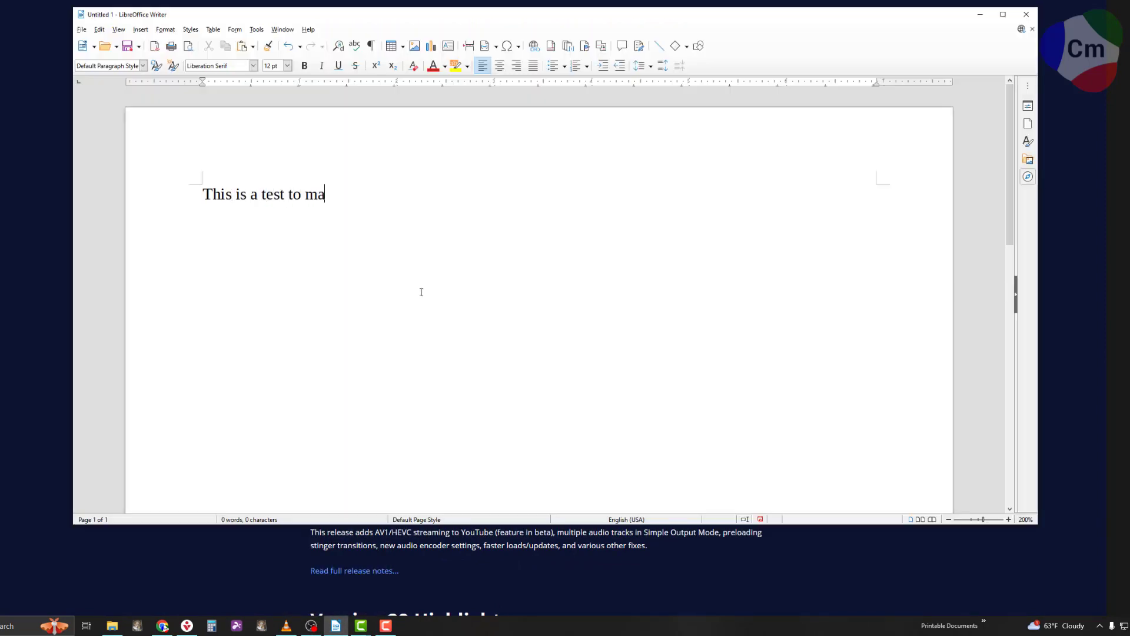
{"action": "type", "text": "ke sure the OBS"}
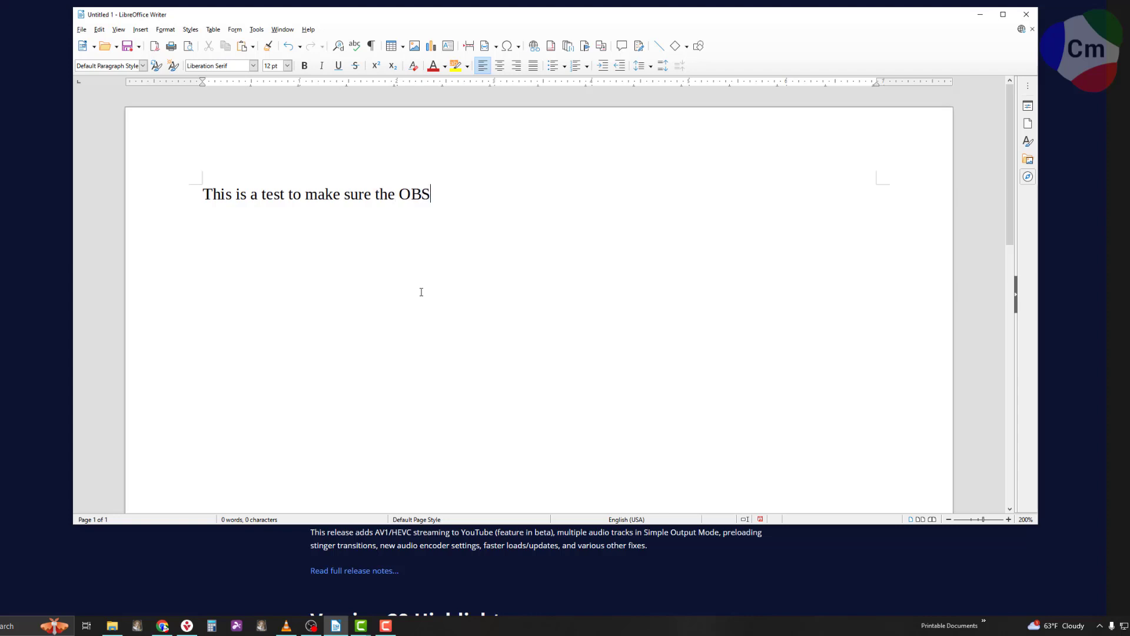
{"action": "type", "text": " software is "}
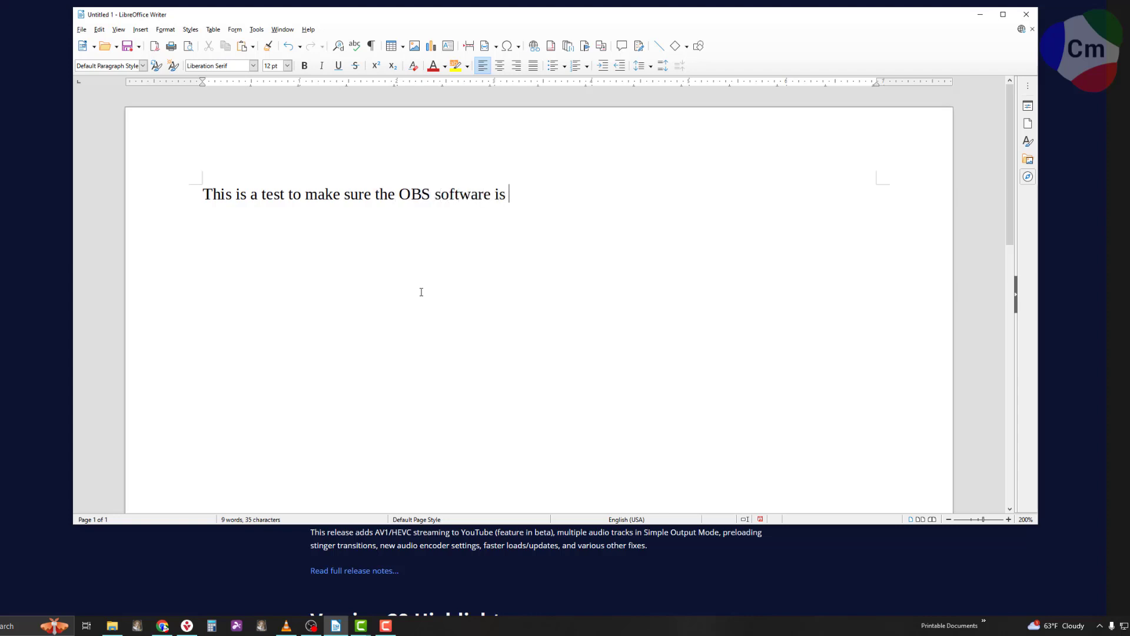
{"action": "type", "text": "recording pro"}
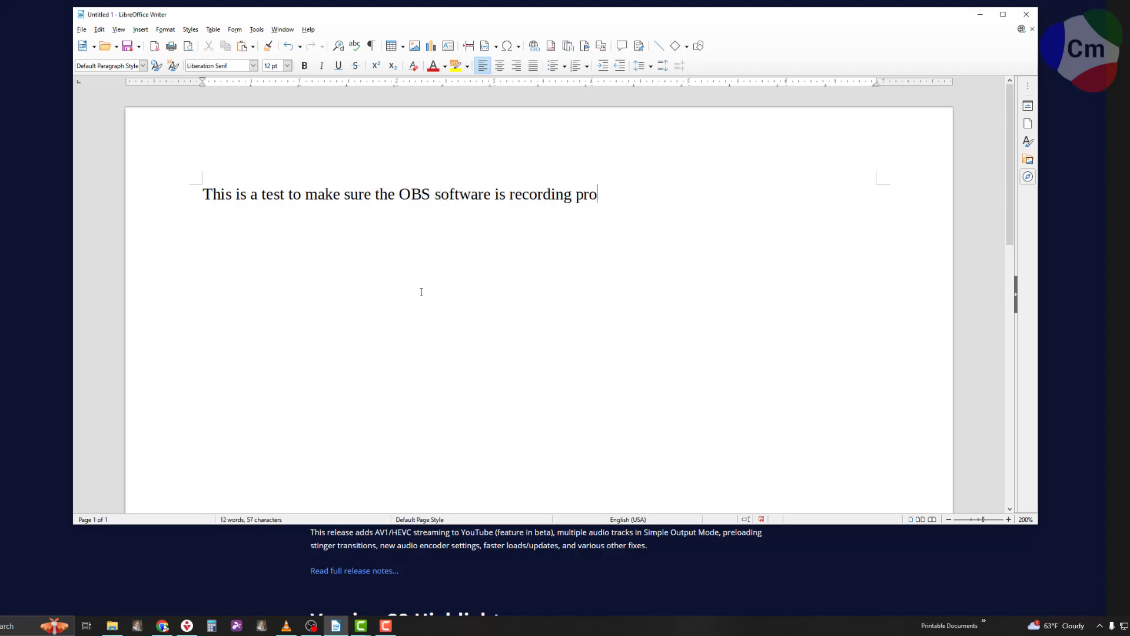
{"action": "type", "text": "perly!"}
- Minimize the LibreOffice Writer window and stop the recording in OBS Studio
{"action": "left_click", "coordinate": [981, 15]}
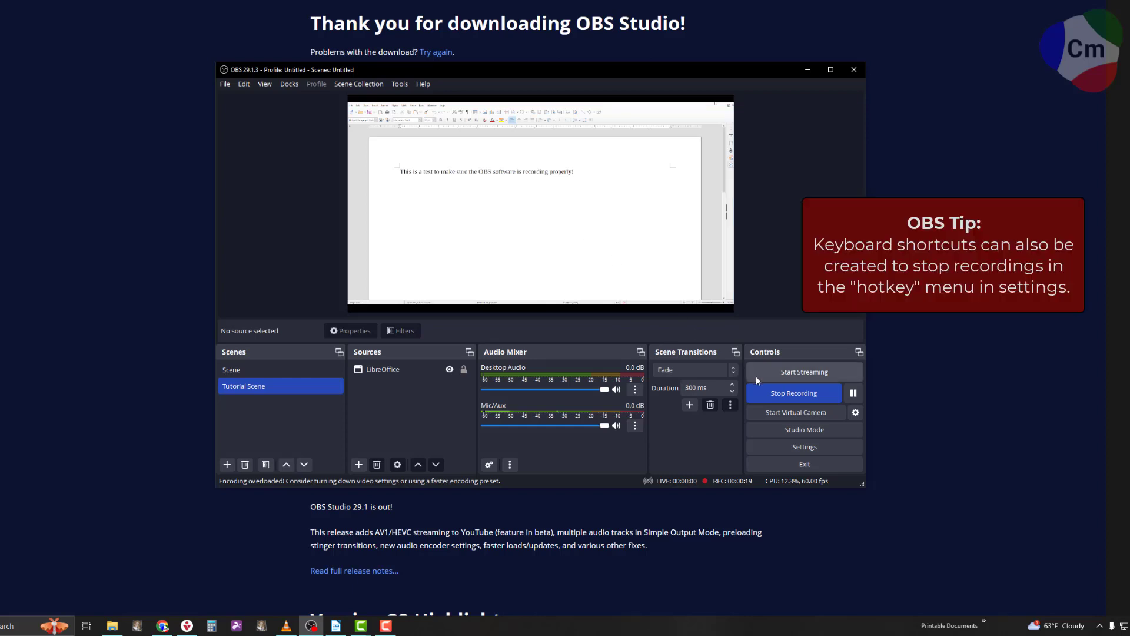
{"action": "left_click", "coordinate": [765, 394]}
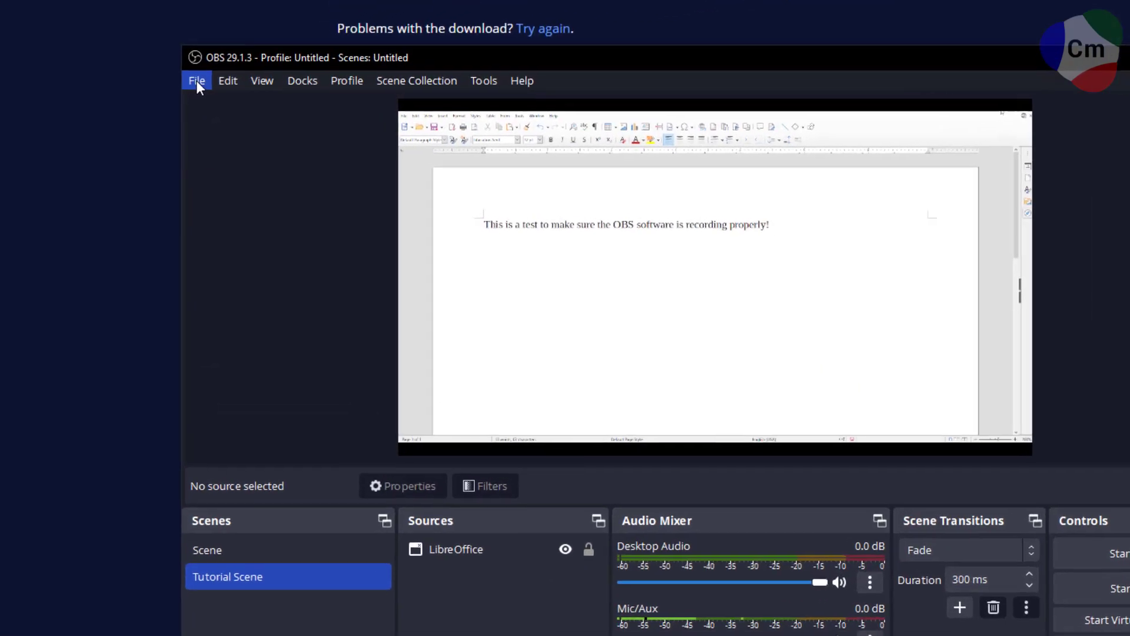
{"action": "left_click", "coordinate": [225, 84]}
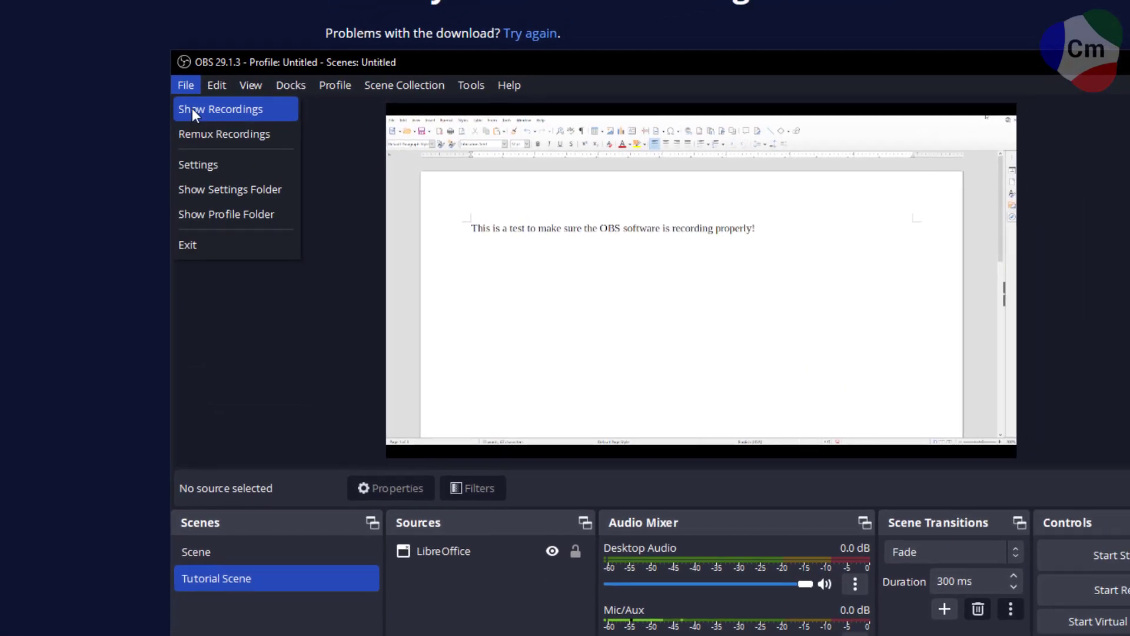
{"action": "left_click", "coordinate": [202, 105]}
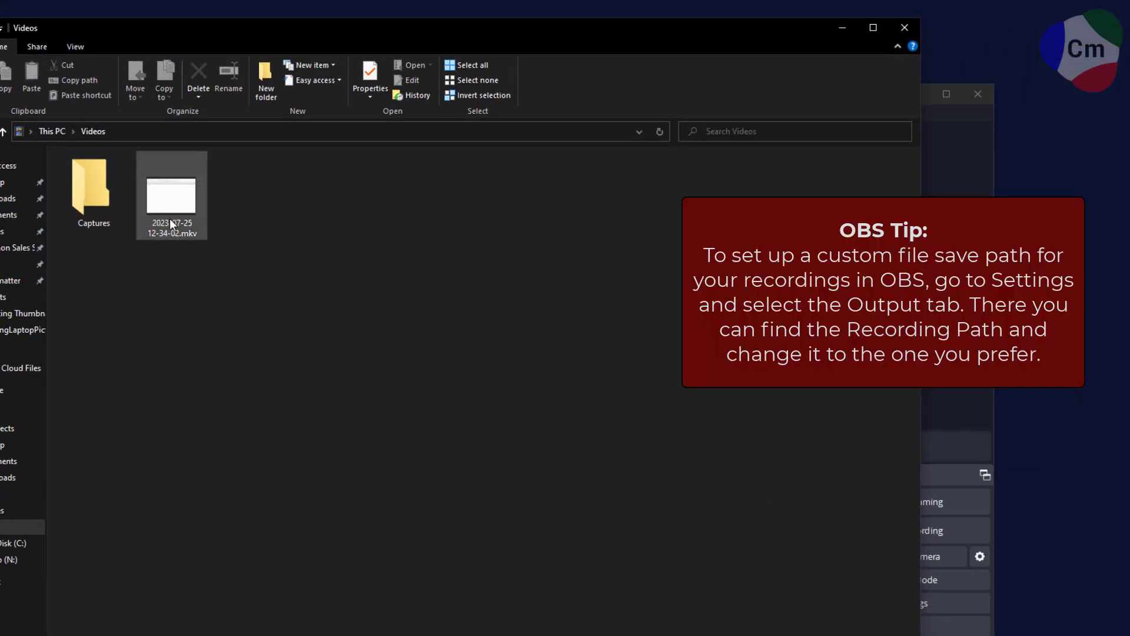
{"action": "double_click", "coordinate": [170, 218]}
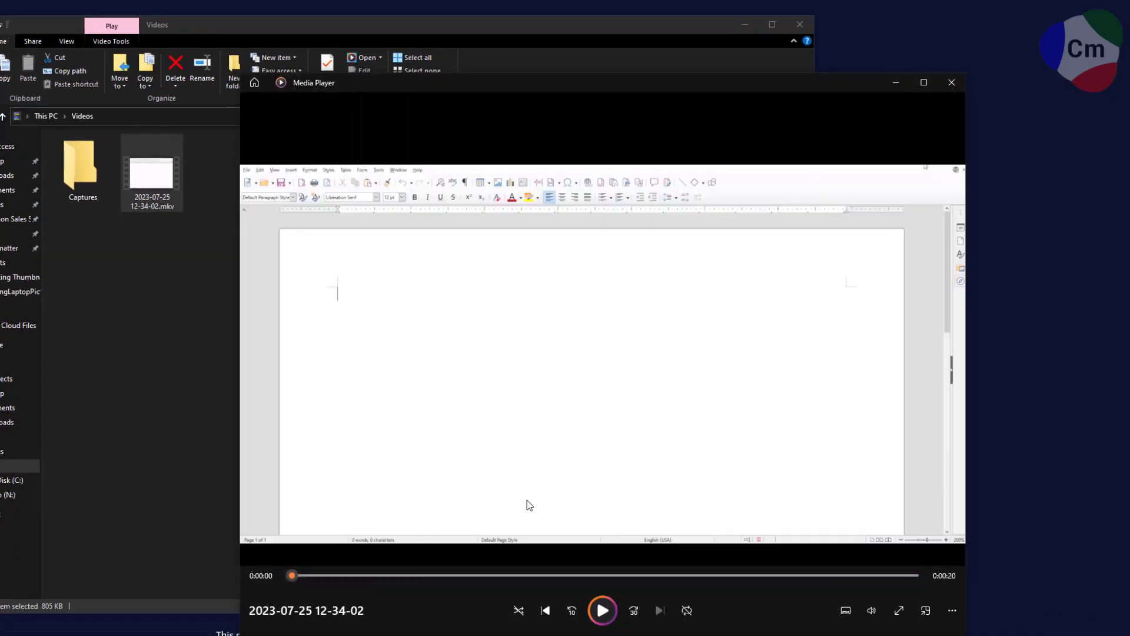
{"action": "key", "text": "alt+F4"}
{"action": "left_click", "coordinate": [745, 24]}
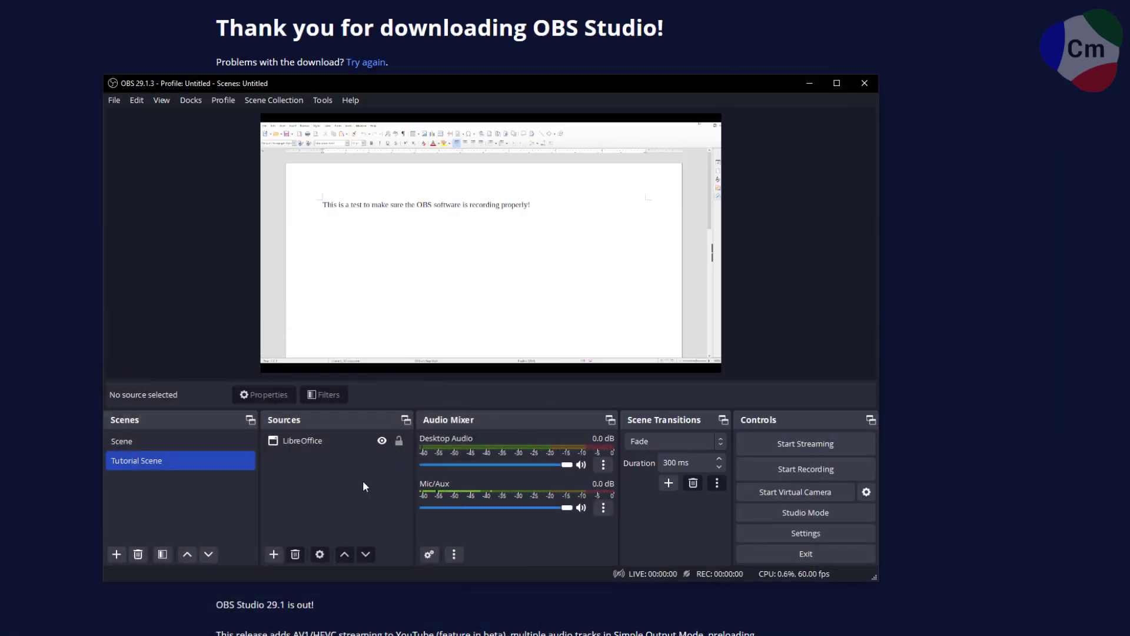
- Add a new image source named Logo to Tutorial Scene
{"action": "left_click", "coordinate": [274, 555]}
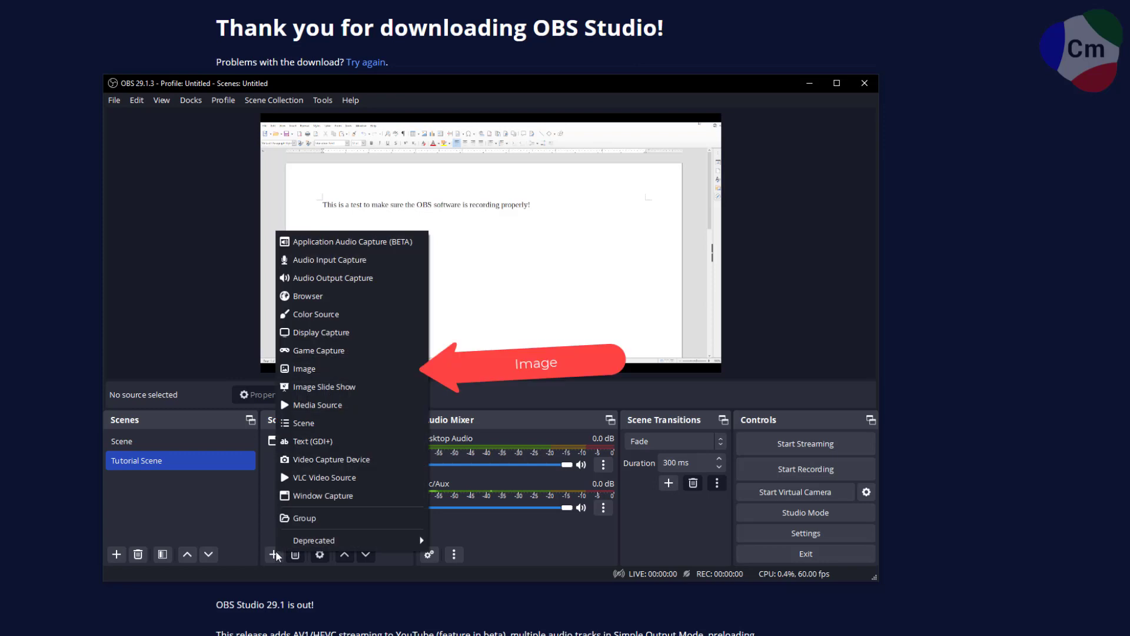
{"action": "left_click", "coordinate": [299, 369]}
{"action": "type", "text": "Lo"}
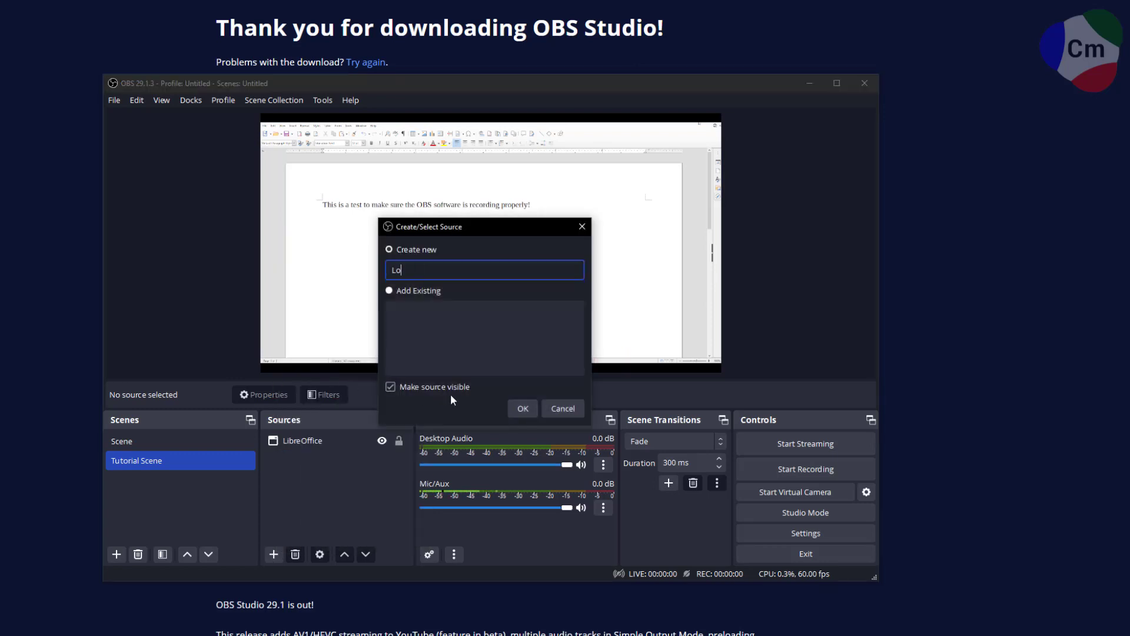
{"action": "type", "text": "go"}
{"action": "key", "text": "Return"}
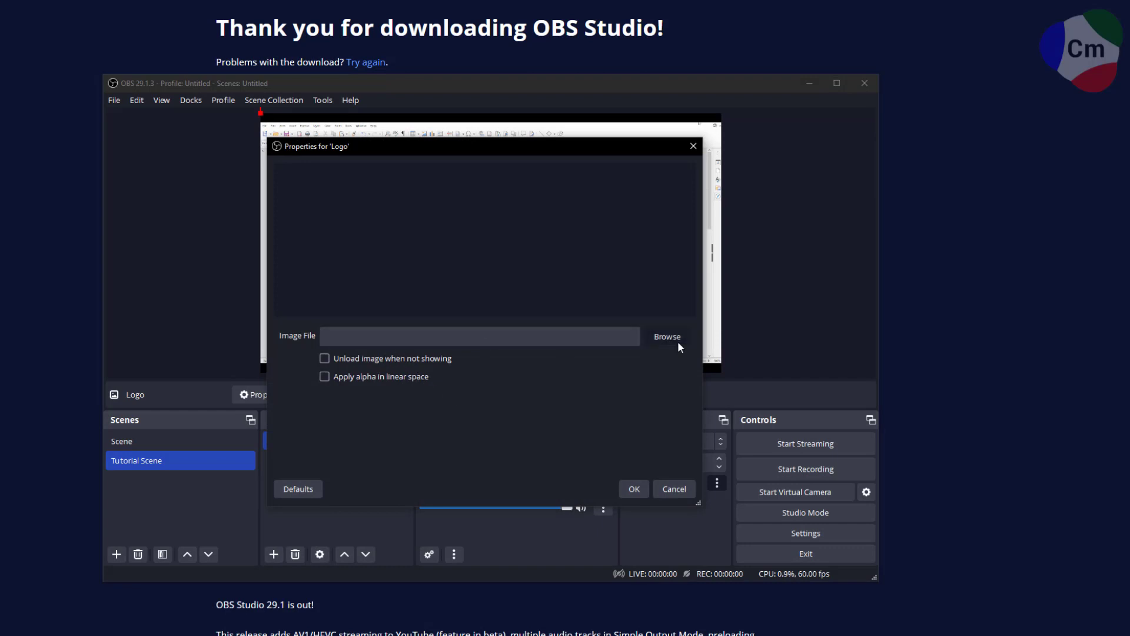
- Load logo.png from the Logos and CM Graphics folder on the Desktop as the Logo source's image file
{"action": "left_click", "coordinate": [678, 342]}
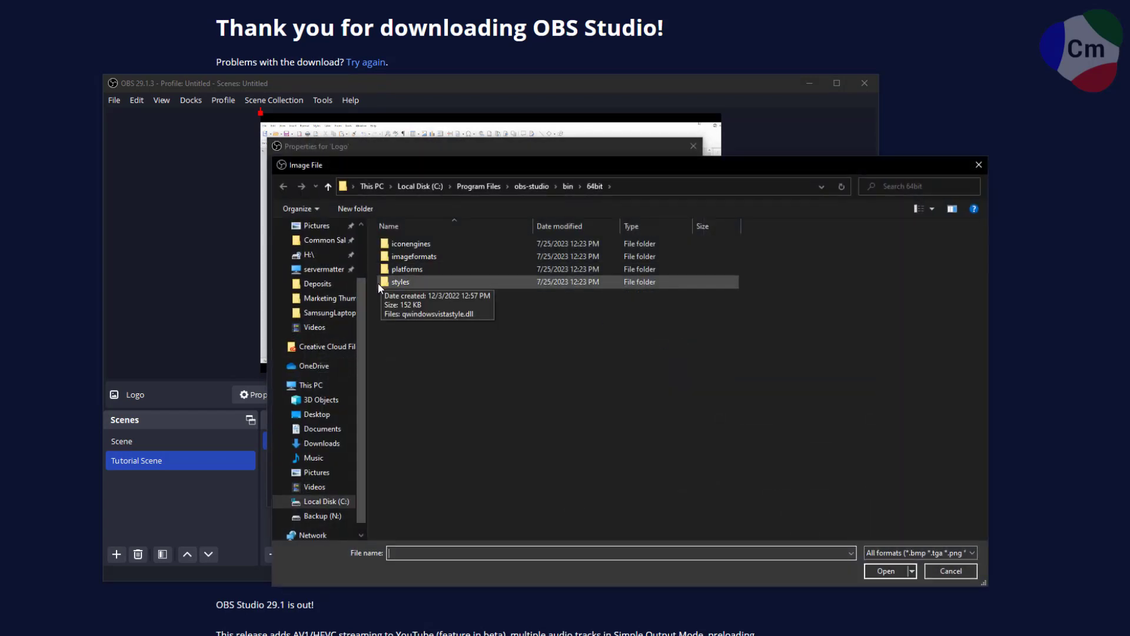
{"action": "scroll", "coordinate": [318, 353], "scroll_direction": "up", "scroll_amount": 3}
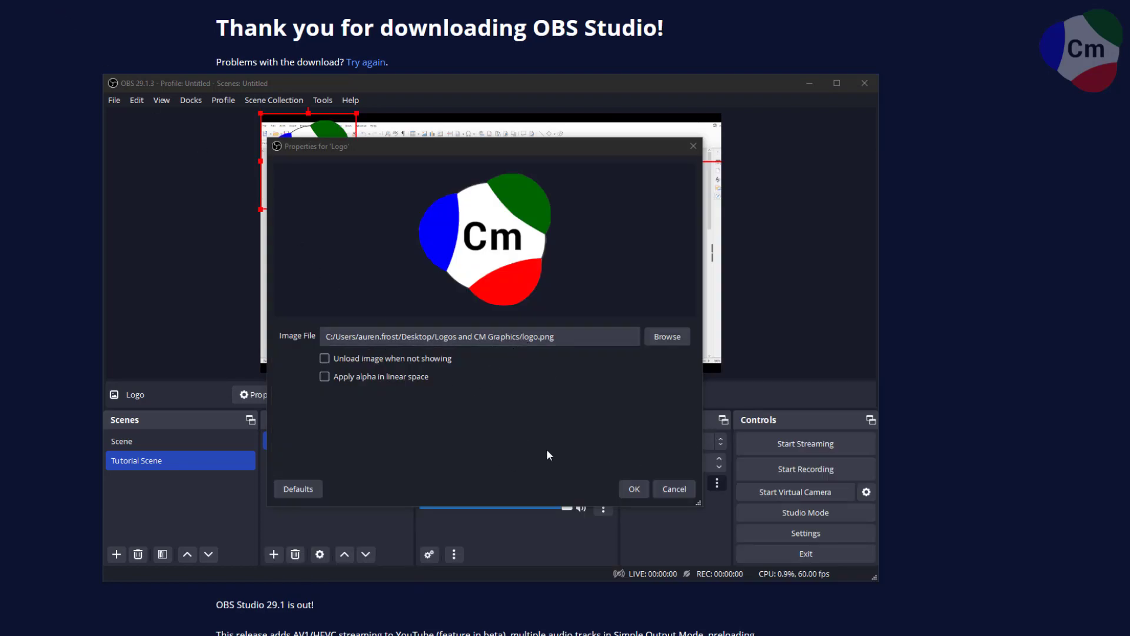
{"action": "left_click", "coordinate": [634, 489]}
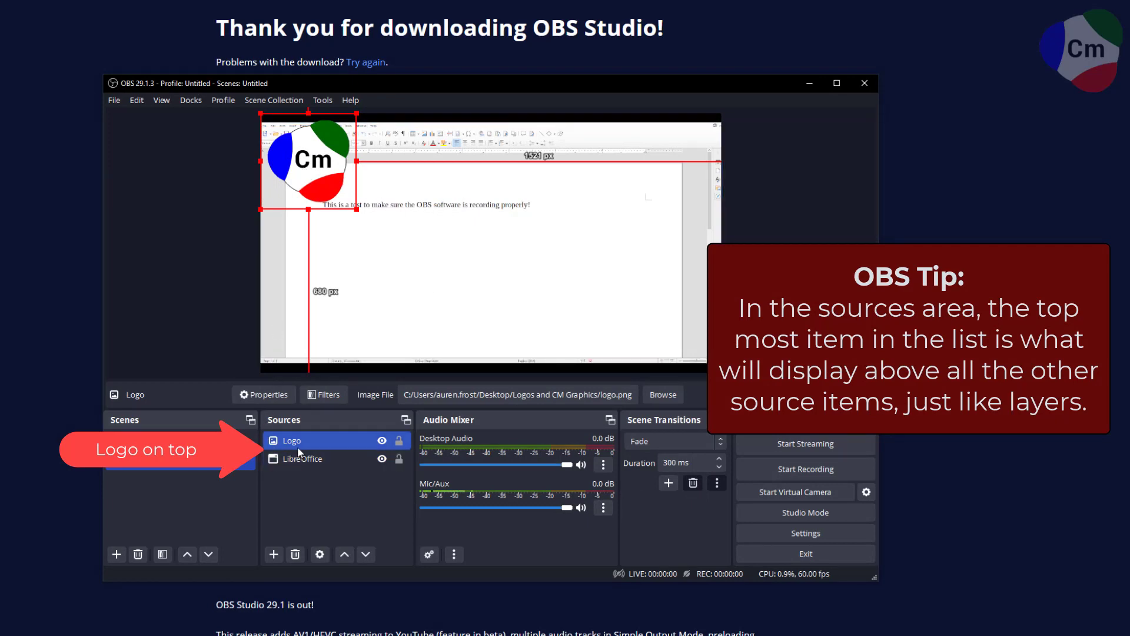
- Move the Logo source to the upper-right corner of the preview canvas and scale it down
{"action": "left_click_drag", "start_coordinate": [314, 184], "coordinate": [675, 184]}
{"action": "left_click_drag", "start_coordinate": [626, 217], "coordinate": [669, 179]}
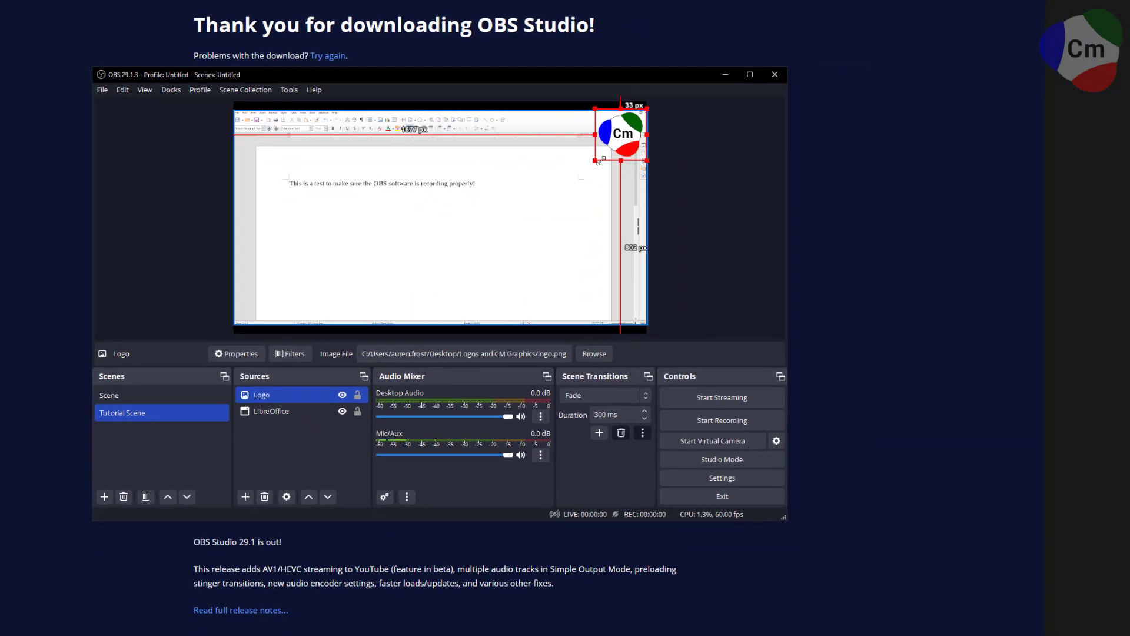
{"action": "left_click_drag", "start_coordinate": [595, 162], "coordinate": [606, 152]}
- Try flipping the Logo source horizontally with a transform and undo the flip
{"action": "right_click", "coordinate": [622, 135]}
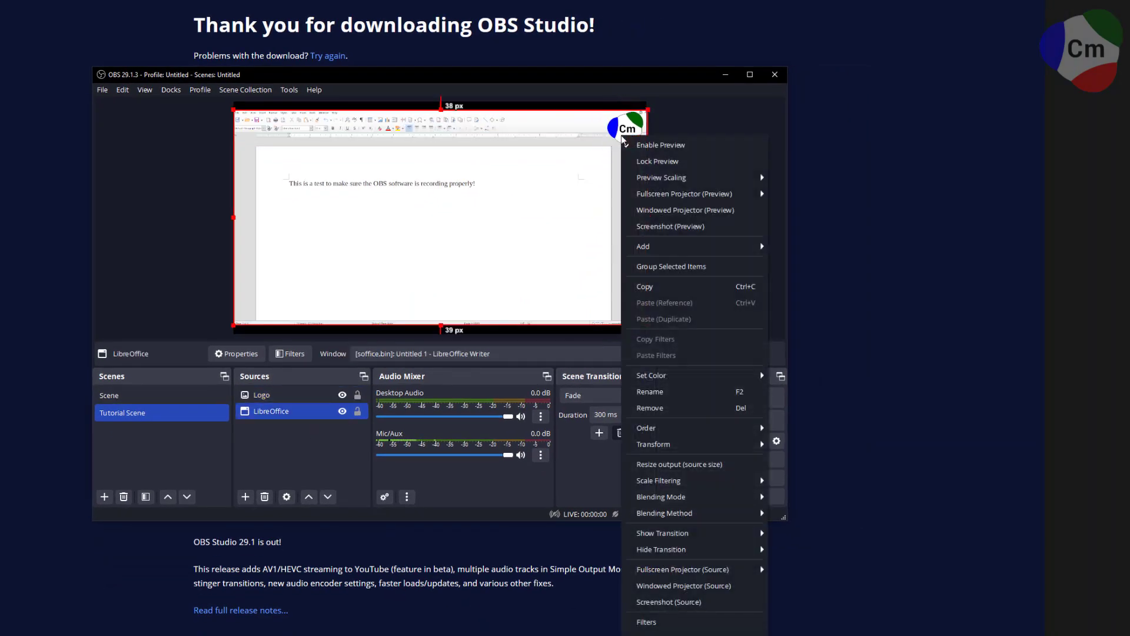
{"action": "left_click", "coordinate": [620, 134]}
{"action": "left_click", "coordinate": [635, 142]}
{"action": "right_click", "coordinate": [623, 137]}
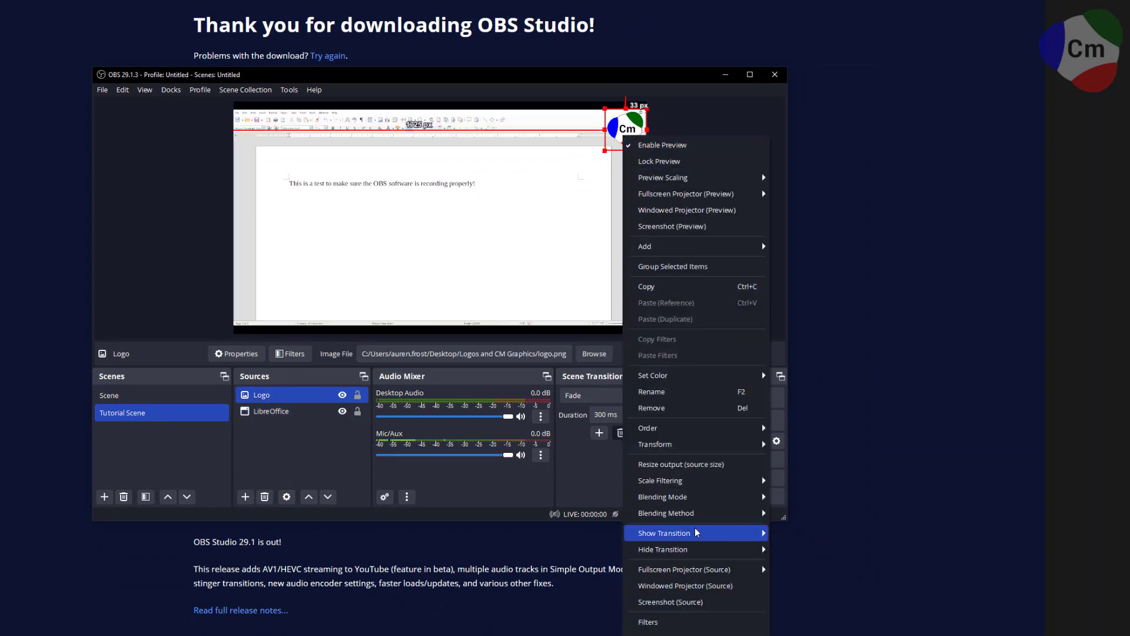
{"action": "mouse_move", "coordinate": [694, 442]}
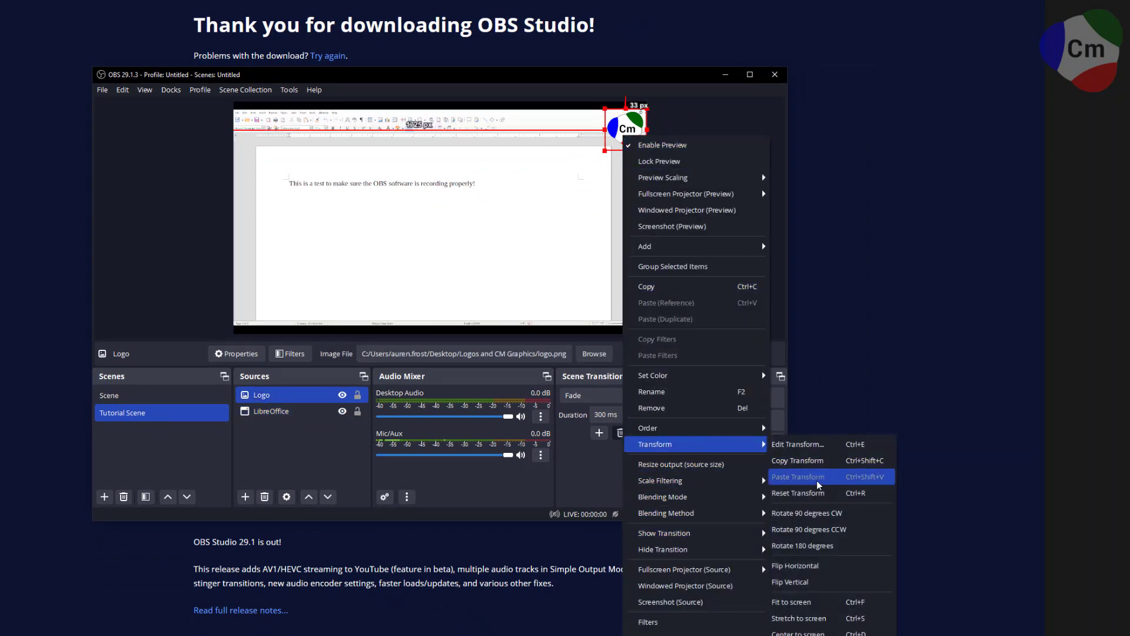
{"action": "left_click", "coordinate": [790, 566]}
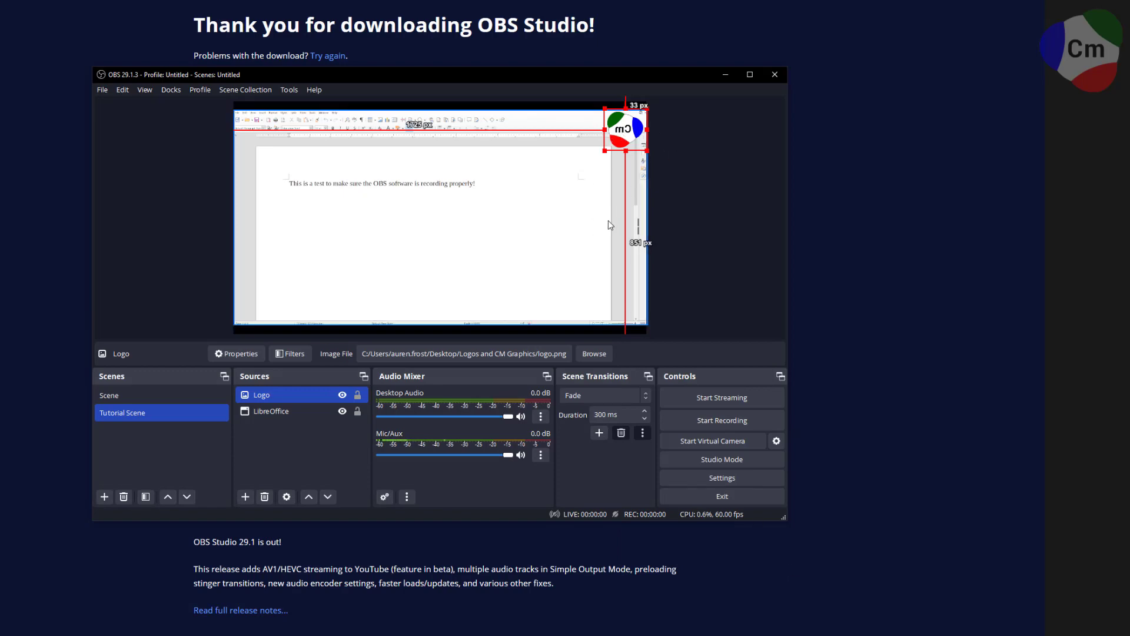
{"action": "key", "text": "ctrl+z"}
{"action": "right_click", "coordinate": [630, 144]}
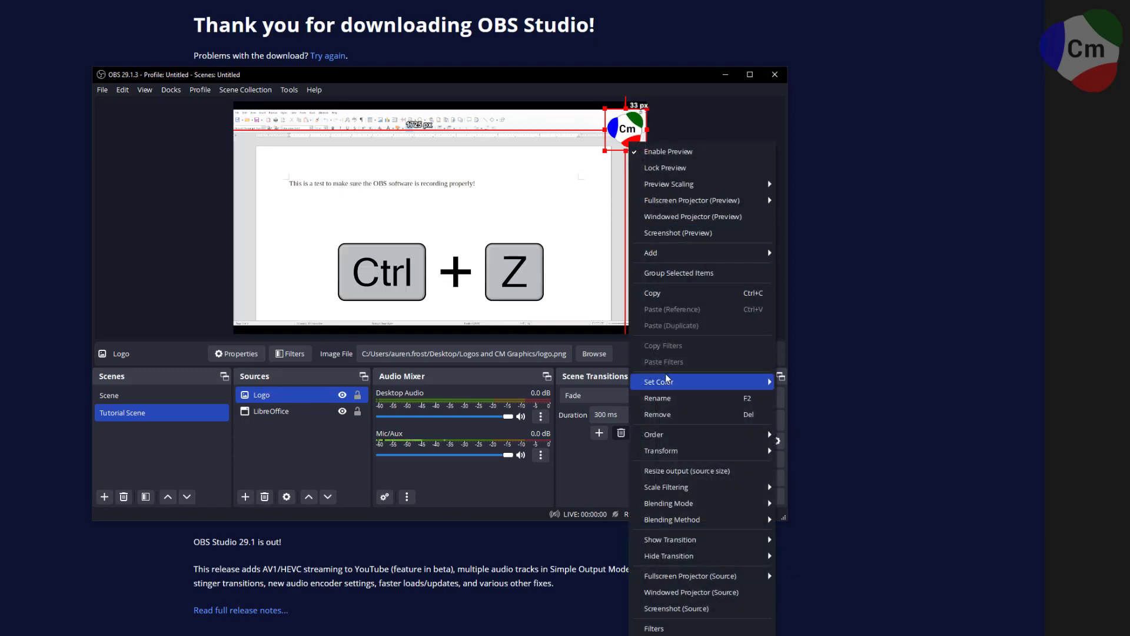
{"action": "mouse_move", "coordinate": [667, 378]}
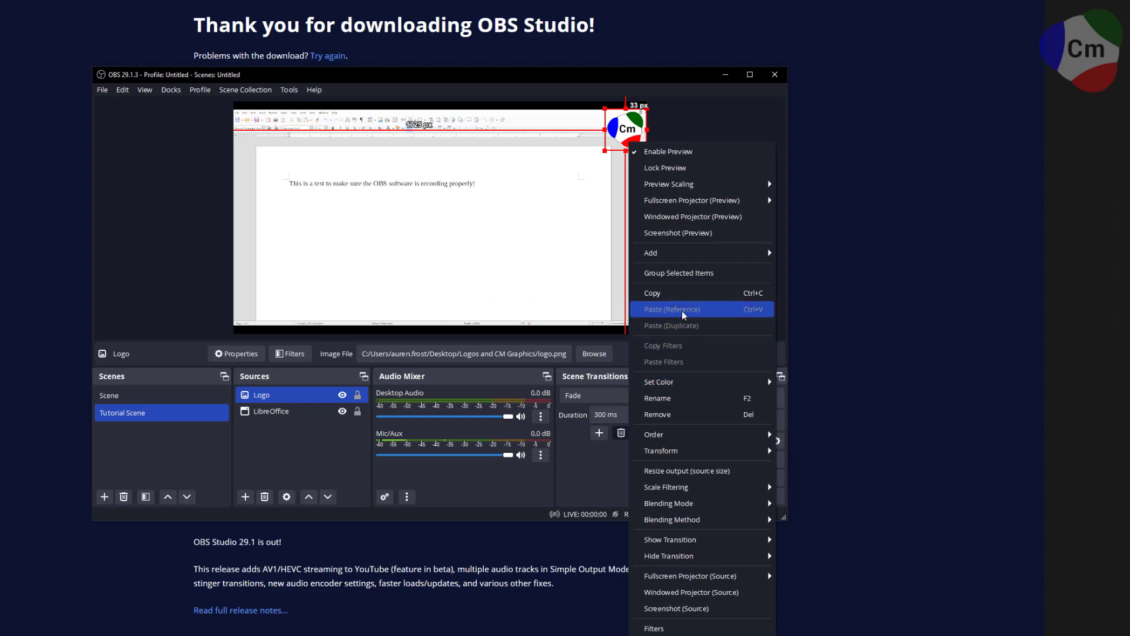
{"action": "left_click", "coordinate": [506, 324]}
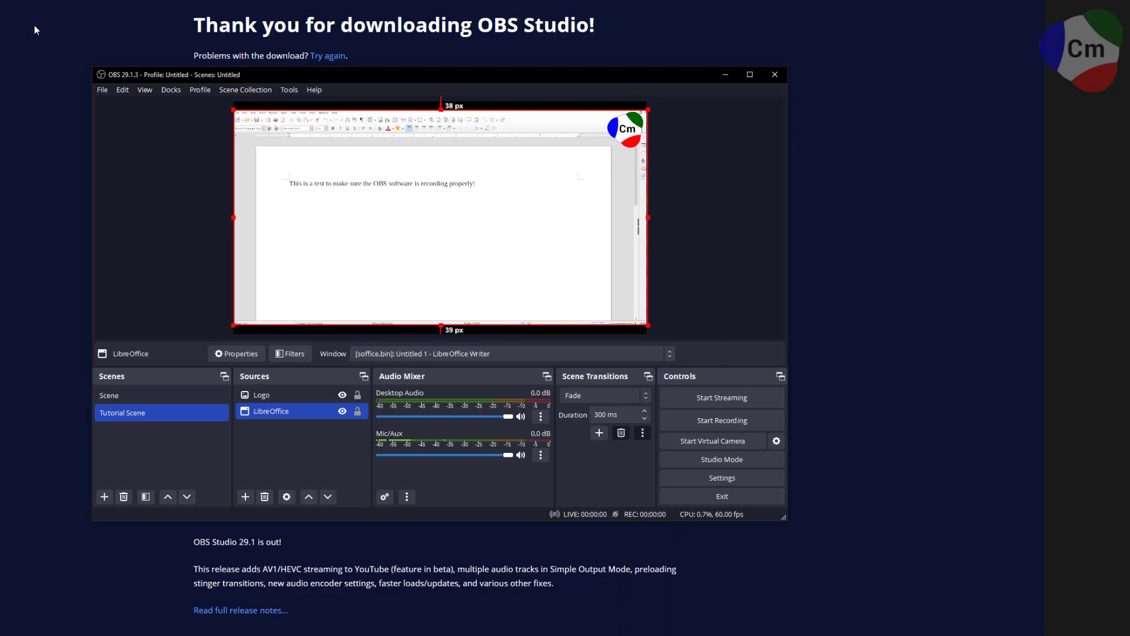
{"action": "left_click", "coordinate": [67, 5]}
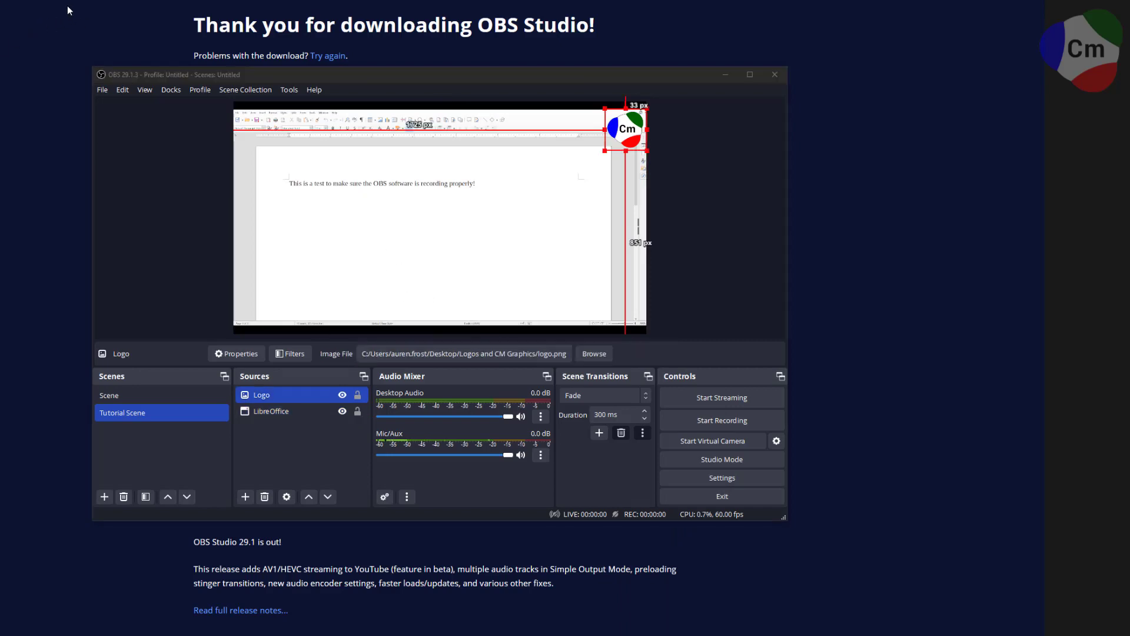
{"action": "left_click", "coordinate": [690, 248]}
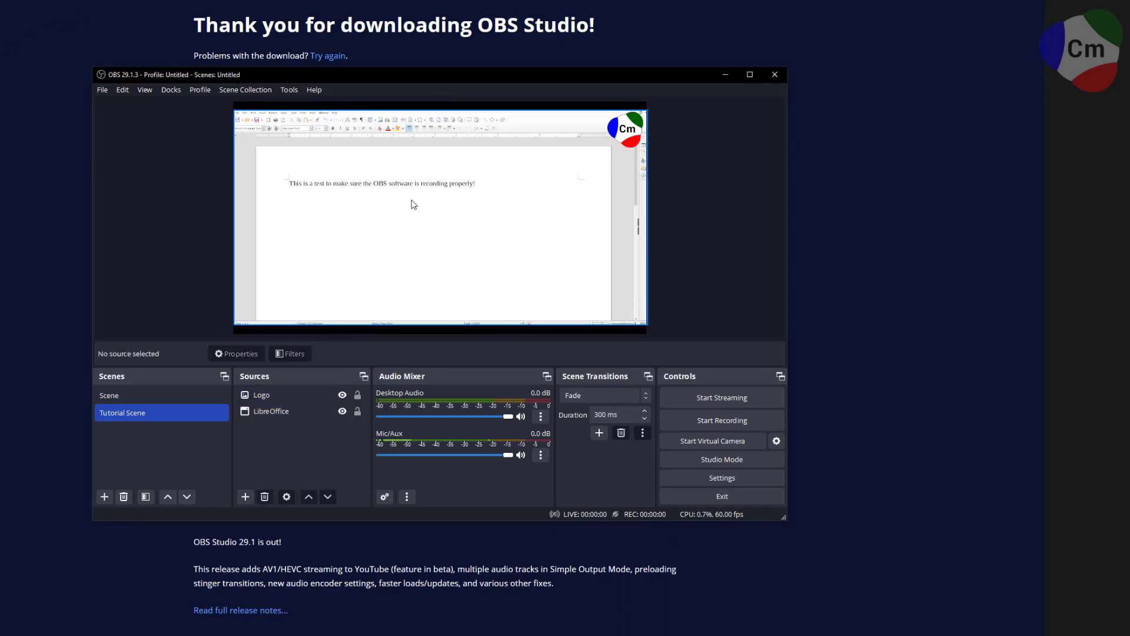
- Start recording and move the Logo source to the lower-left corner of the preview canvas, leaving it deselected
{"action": "left_click", "coordinate": [685, 416]}
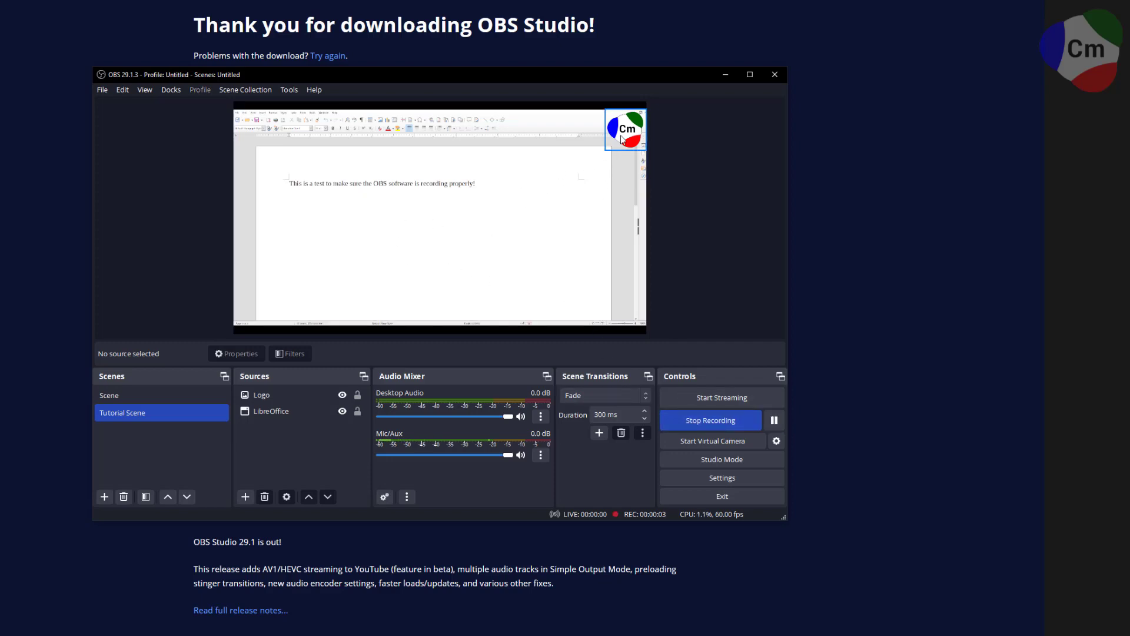
{"action": "left_click_drag", "start_coordinate": [625, 129], "coordinate": [250, 316]}
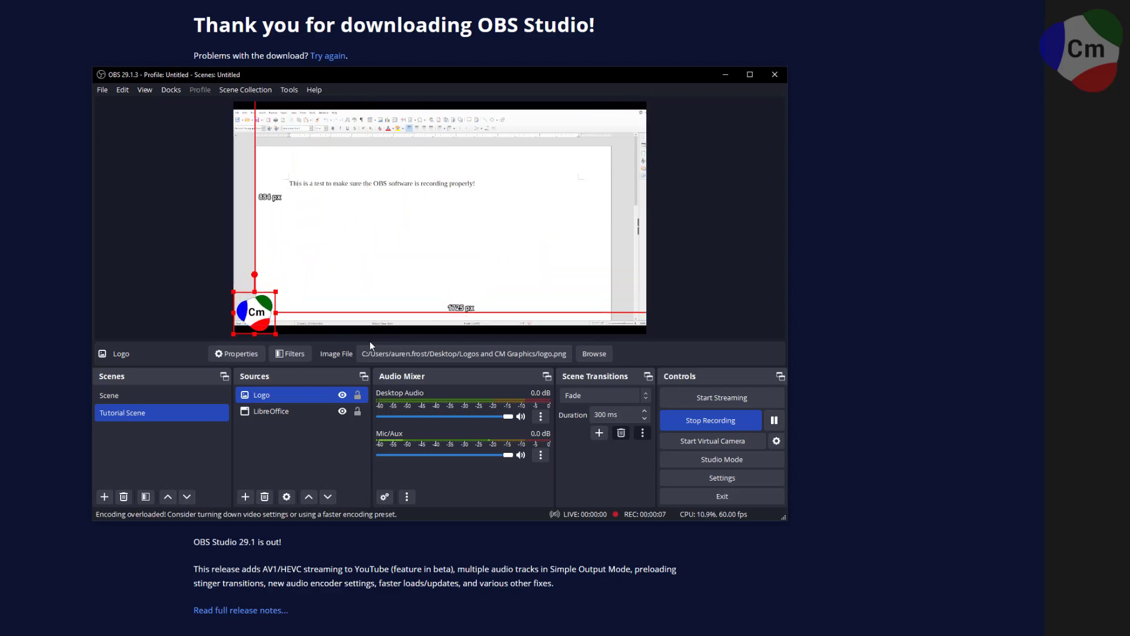
{"action": "left_click", "coordinate": [673, 268]}
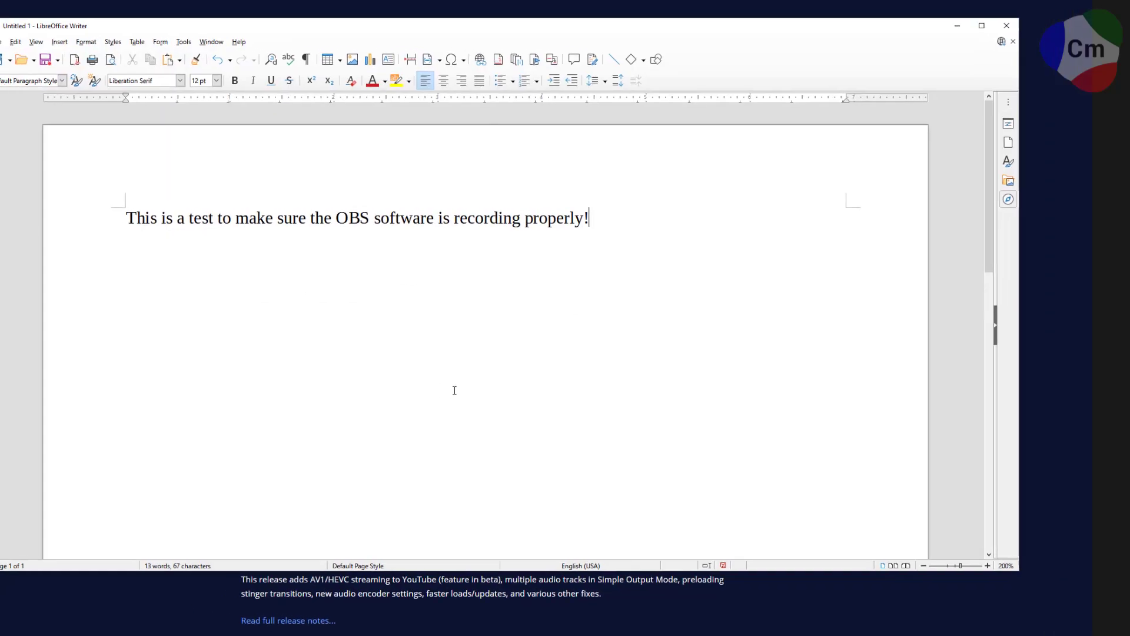
- Delete the test sentence in the LibreOffice Writer document, and stop the recording in OBS Studio
{"action": "left_click_drag", "start_coordinate": [707, 236], "coordinate": [505, 235]}
{"action": "left_click_drag", "start_coordinate": [340, 224], "coordinate": [224, 210]}
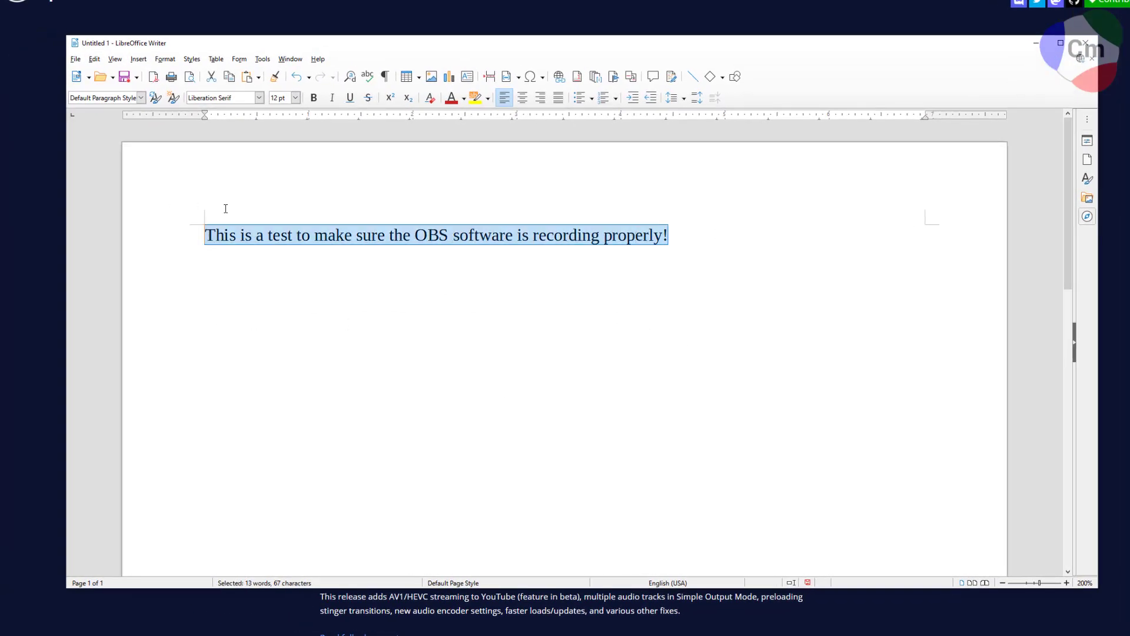
{"action": "key", "text": "Delete"}
{"action": "key", "text": "alt+Tab"}
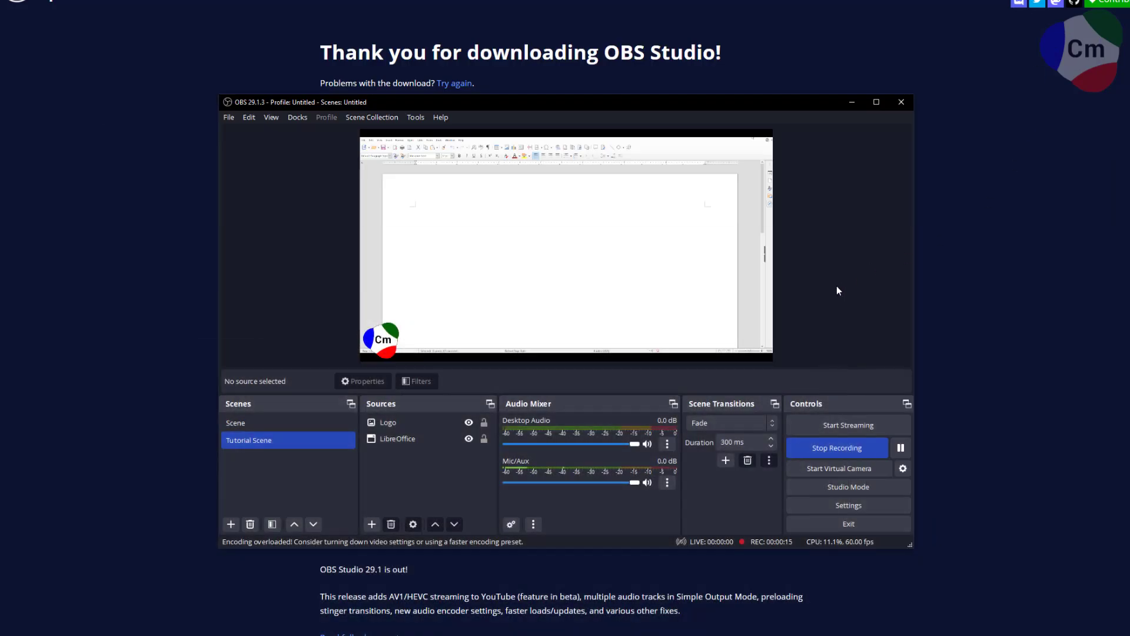
{"action": "left_click", "coordinate": [828, 446]}
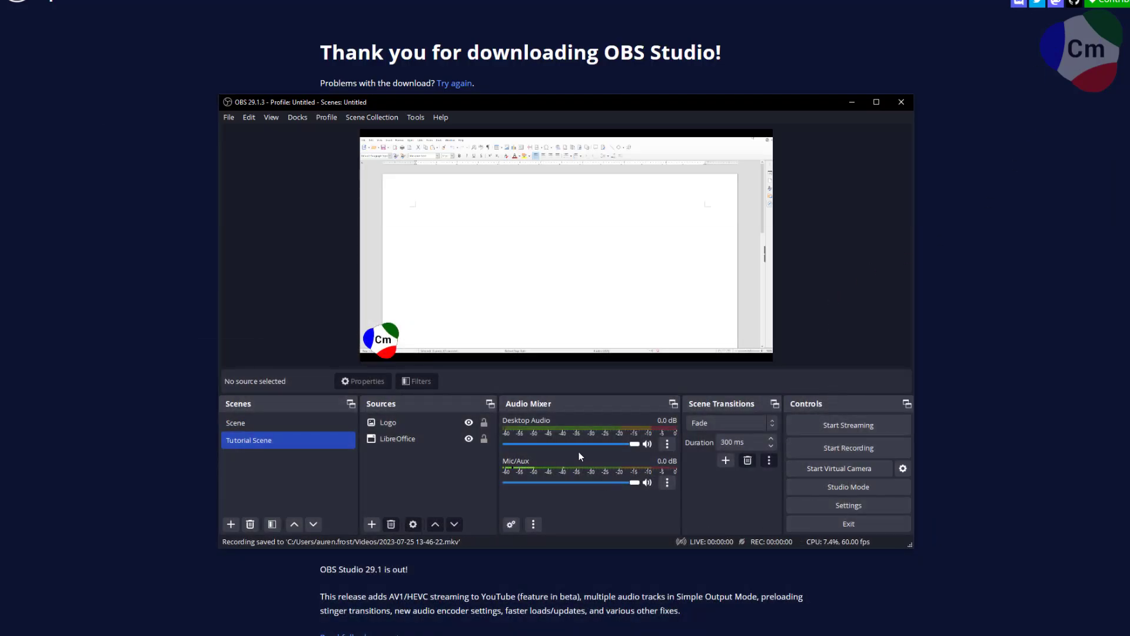
{"action": "left_click", "coordinate": [230, 122]}
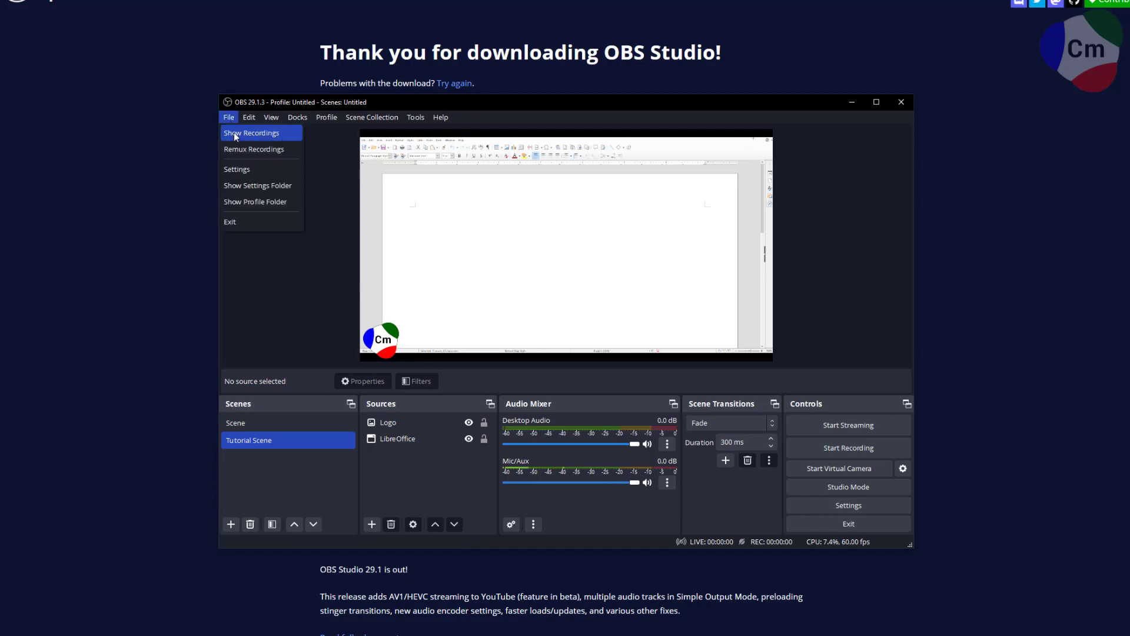
{"action": "left_click", "coordinate": [238, 132]}
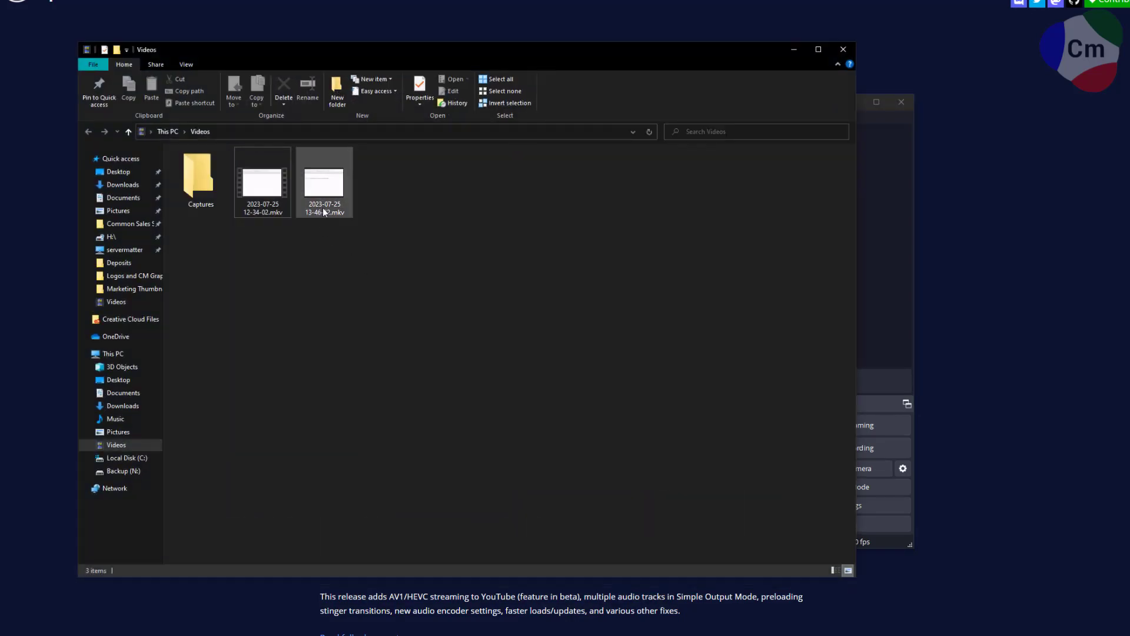
{"action": "double_click", "coordinate": [323, 200]}
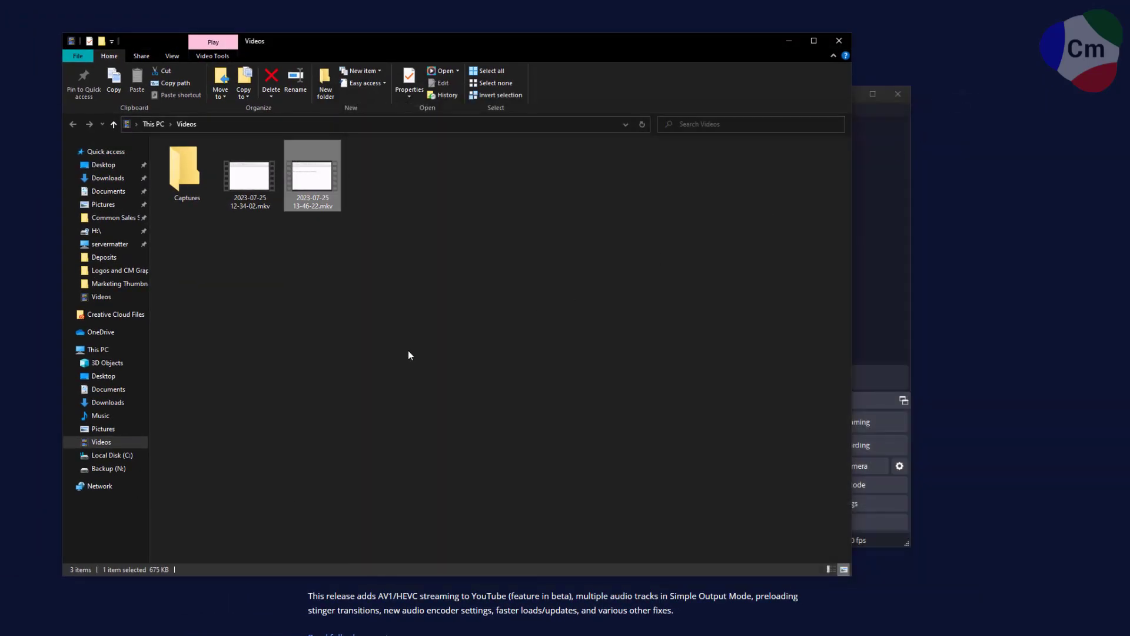
{"action": "left_click", "coordinate": [836, 41]}
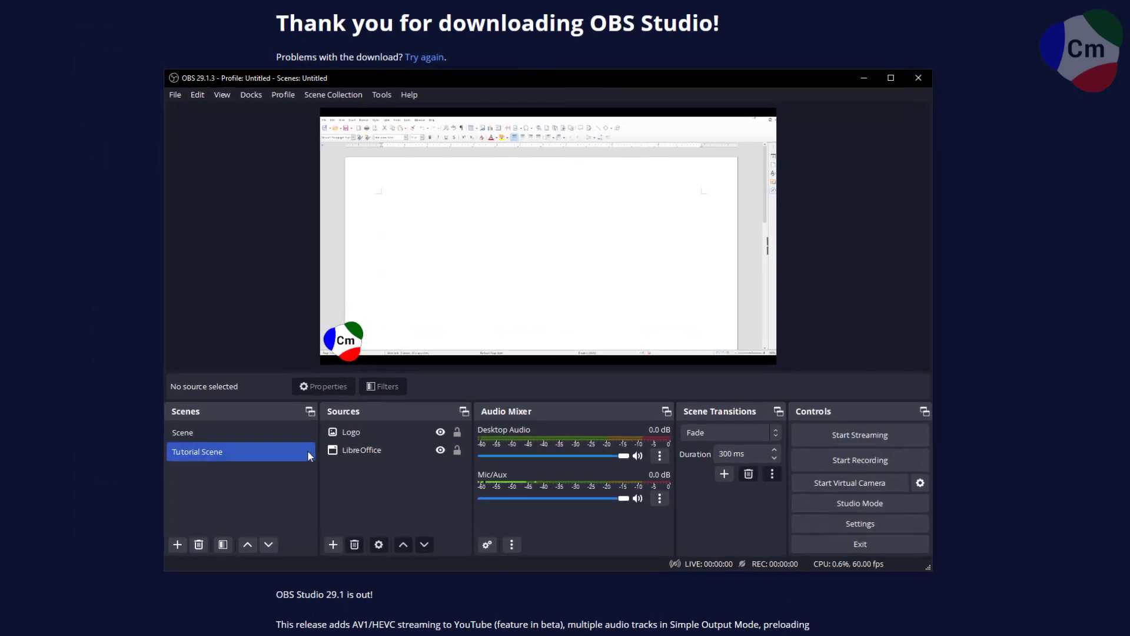
- Rename the empty scene called Scene to Black
{"action": "left_click", "coordinate": [221, 431]}
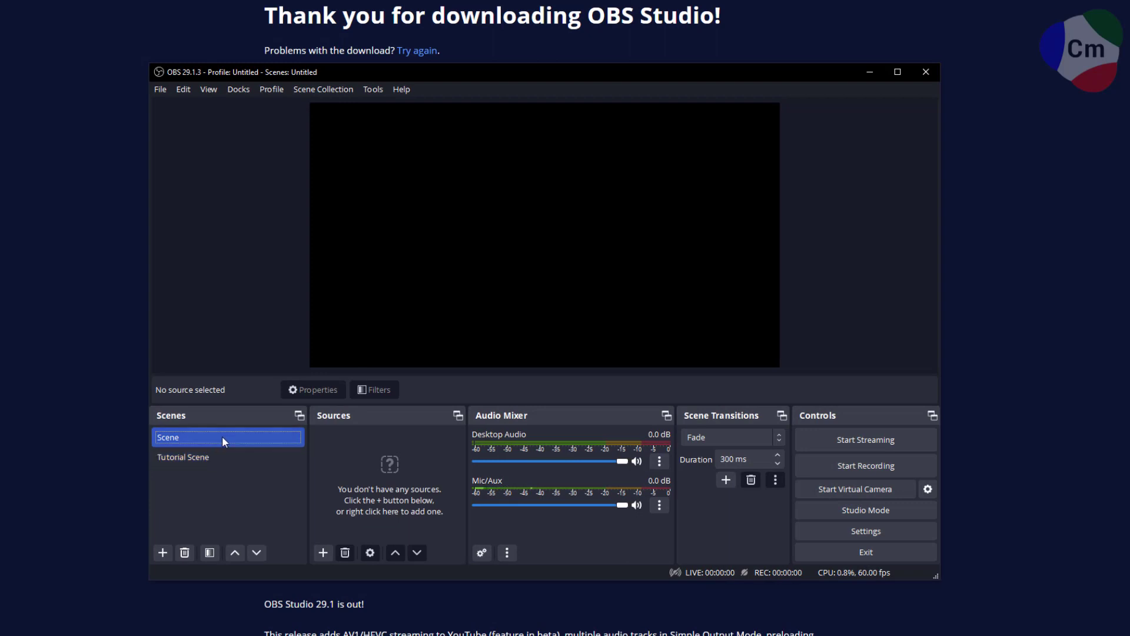
{"action": "right_click", "coordinate": [222, 436]}
{"action": "left_click", "coordinate": [255, 530]}
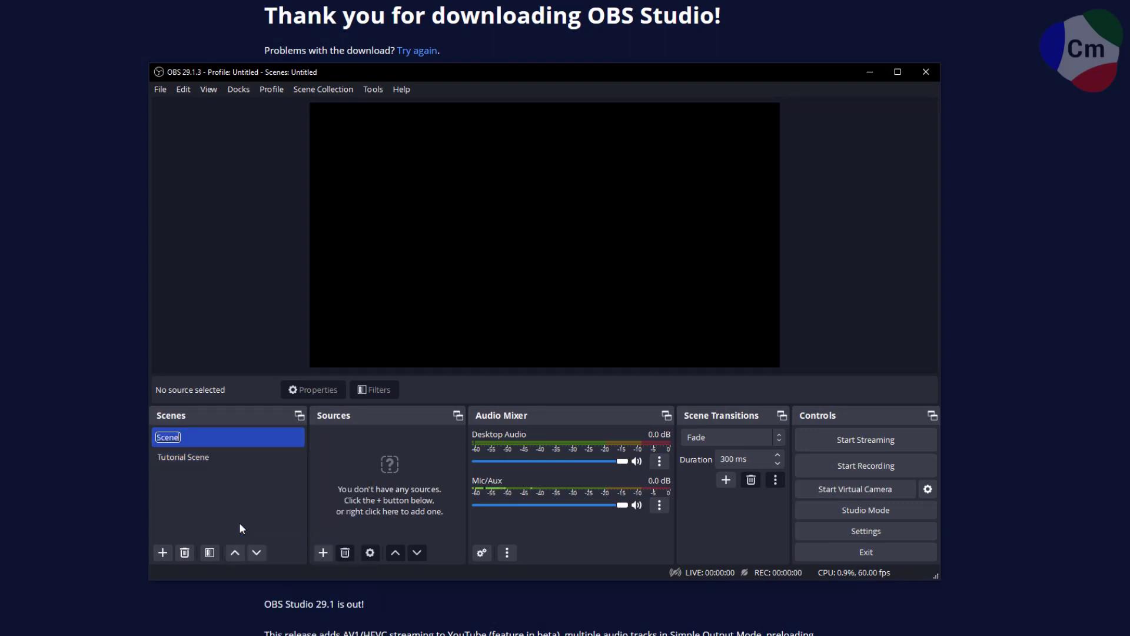
{"action": "type", "text": "Black"}
{"action": "key", "text": "Return"}
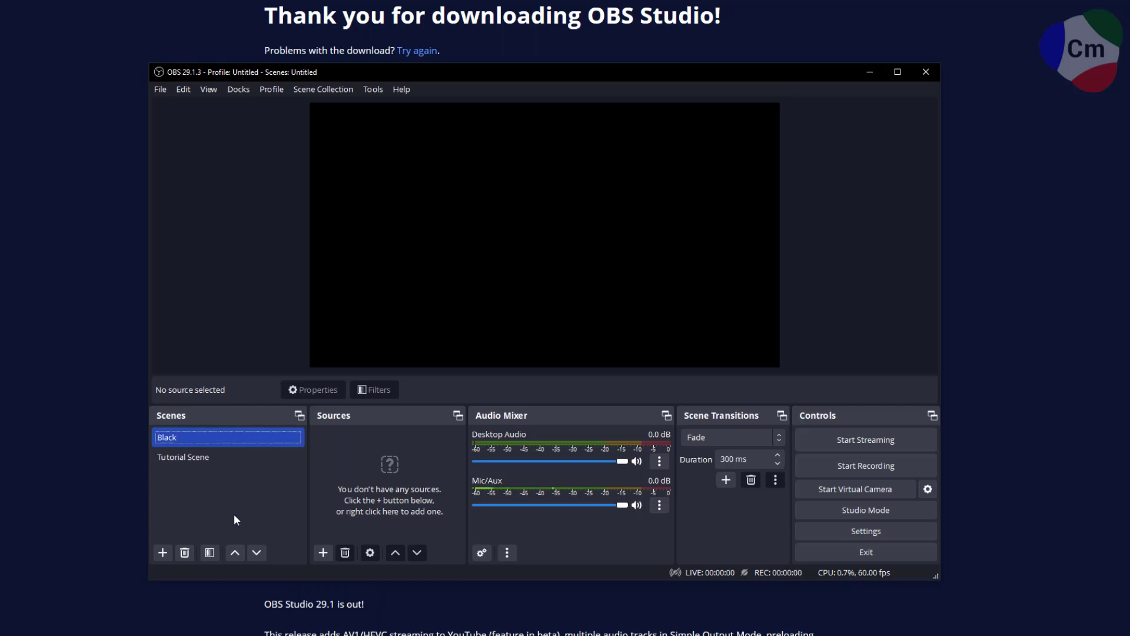
- Add a new scene named Tutorial Scene 2
{"action": "left_click", "coordinate": [159, 552]}
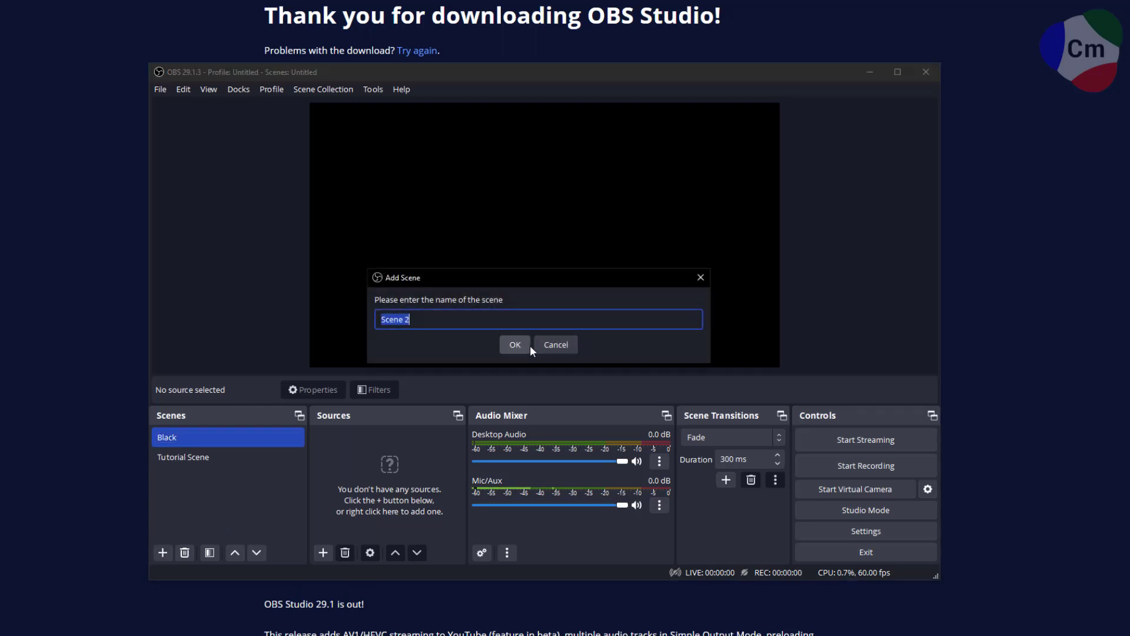
{"action": "type", "text": "Tutor"}
{"action": "key", "text": "BackSpace"}
{"action": "key", "text": "BackSpace"}
{"action": "type", "text": "orial Scene 2"}
{"action": "left_click", "coordinate": [529, 345]}
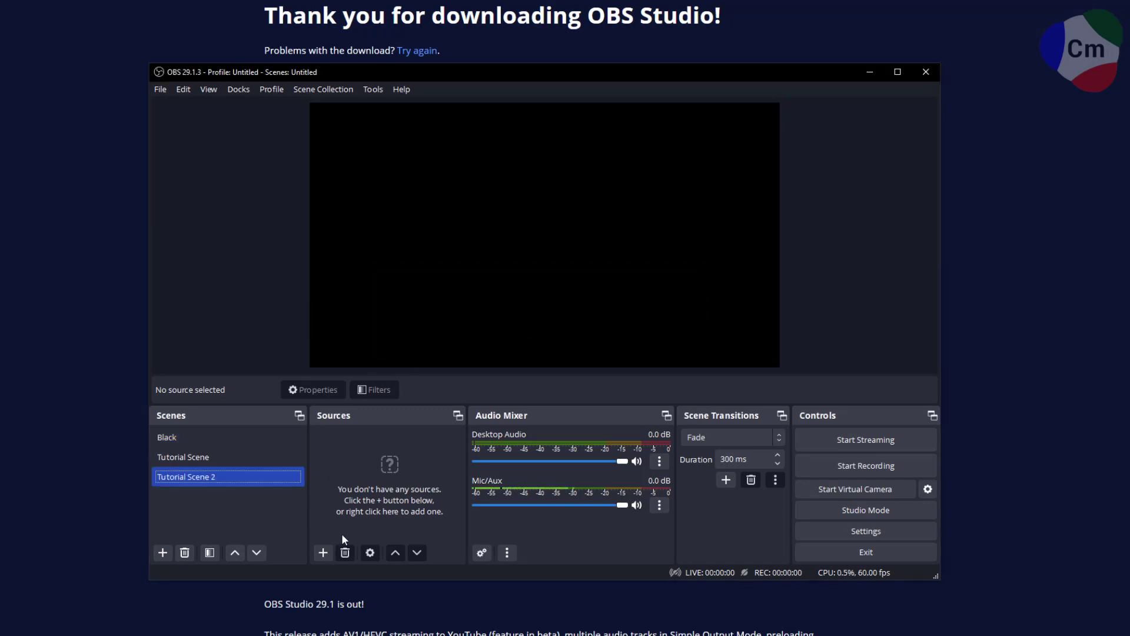
- Add a Display Capture source named Display to Tutorial Scene 2, capturing the primary monitor
{"action": "left_click", "coordinate": [323, 553]}
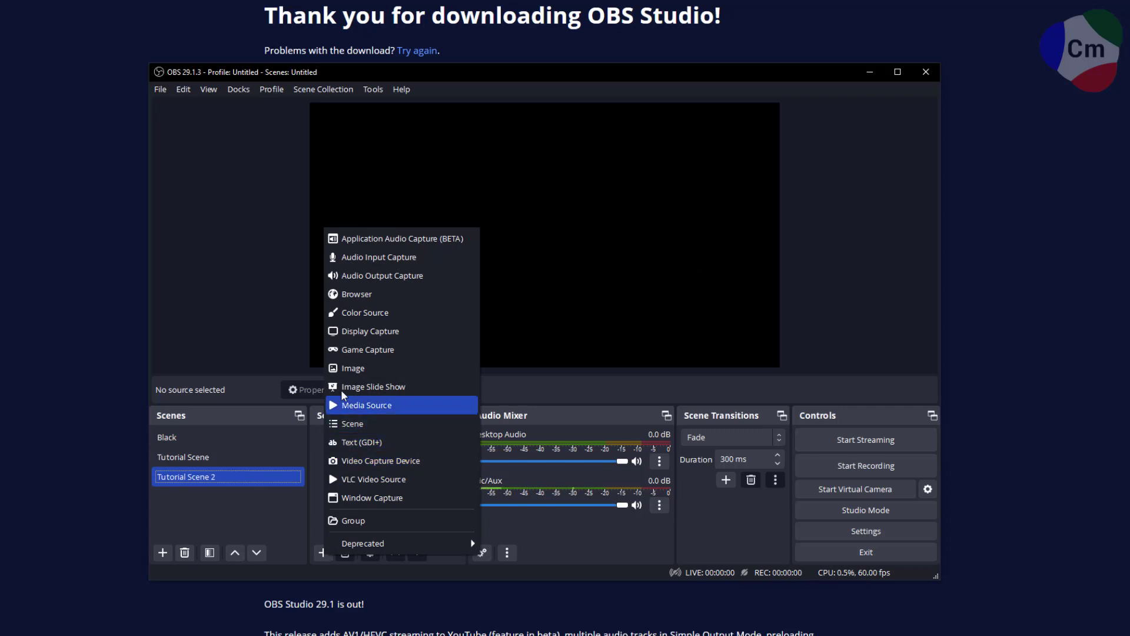
{"action": "left_click", "coordinate": [374, 338]}
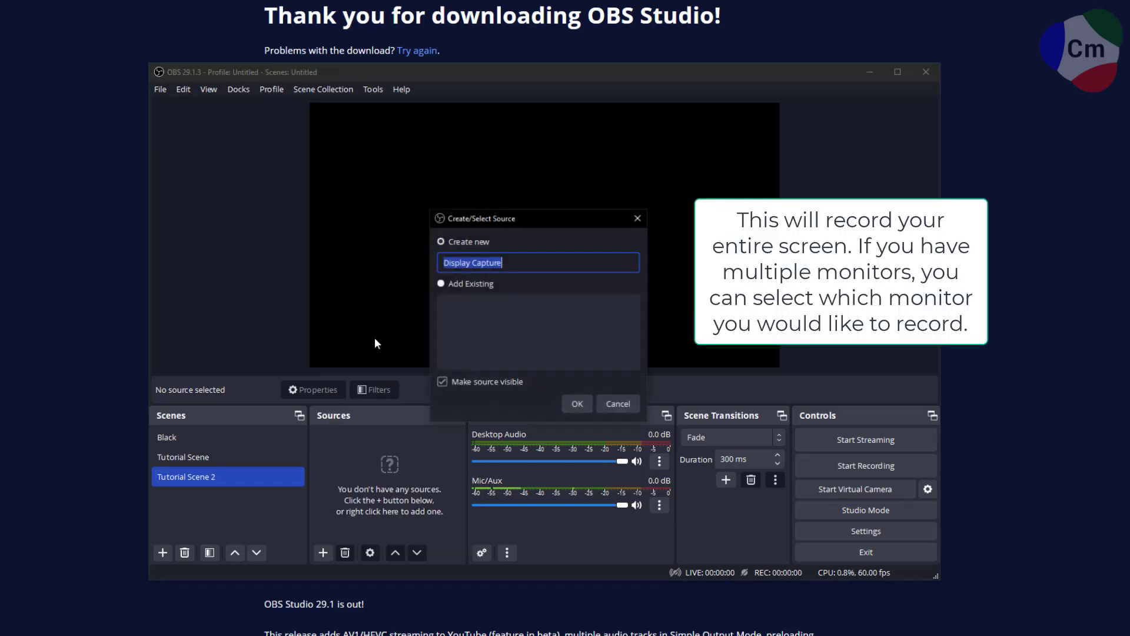
{"action": "type", "text": "Display"}
{"action": "left_click", "coordinate": [569, 406]}
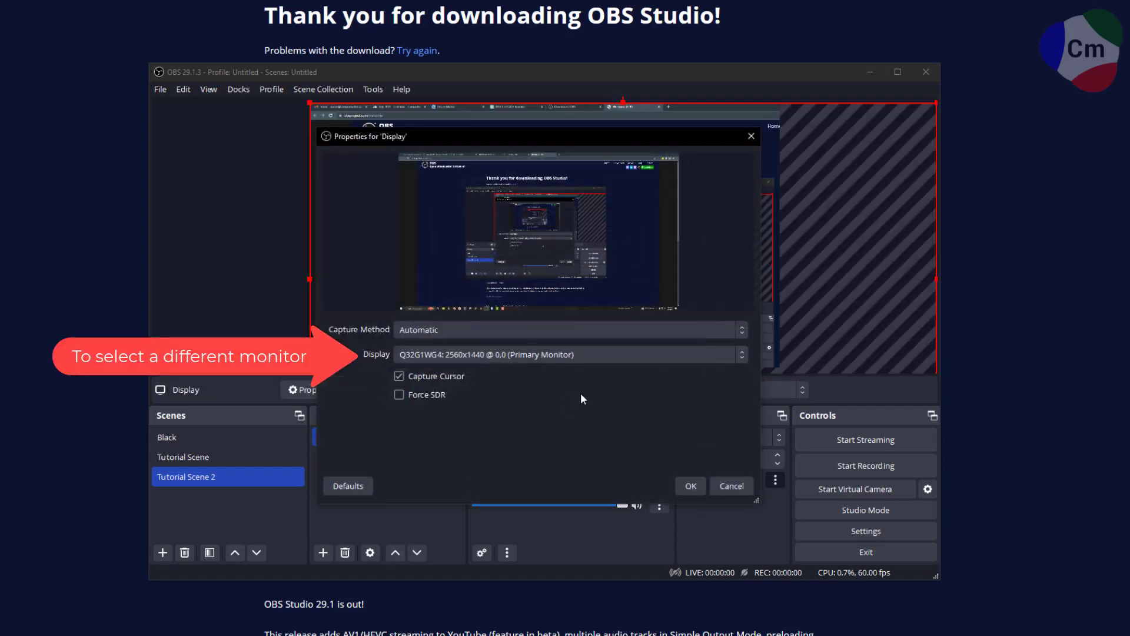
{"action": "left_click", "coordinate": [685, 486]}
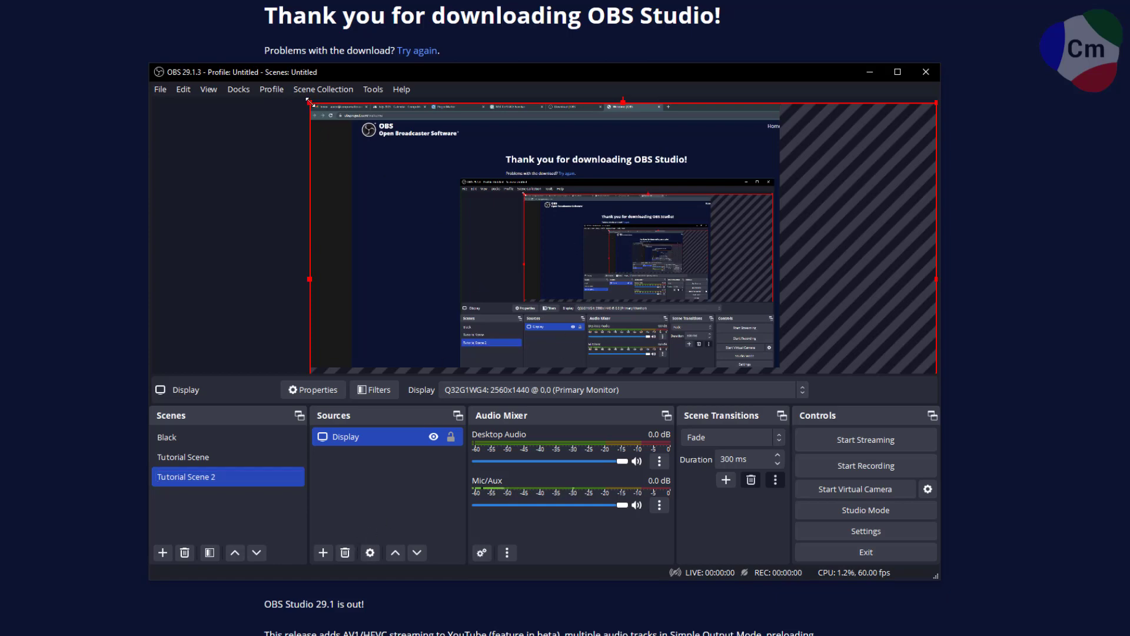
- Scale down the Display source and move it so that it fits the canvas, and deselect it
{"action": "left_click_drag", "start_coordinate": [308, 116], "coordinate": [464, 217]}
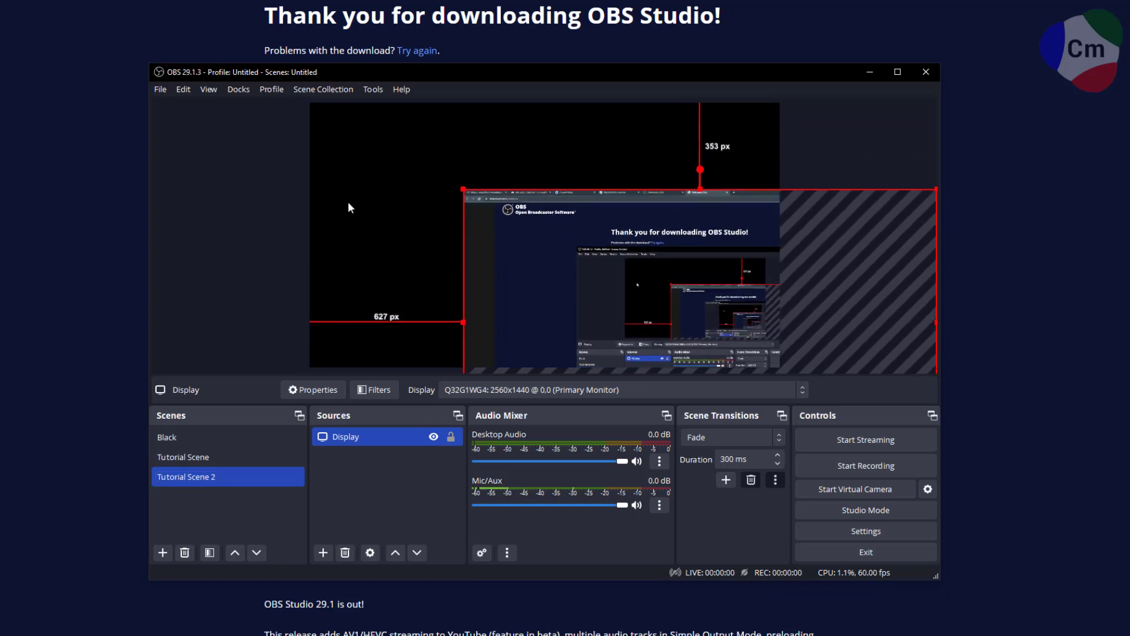
{"action": "left_click_drag", "start_coordinate": [615, 288], "coordinate": [461, 202]}
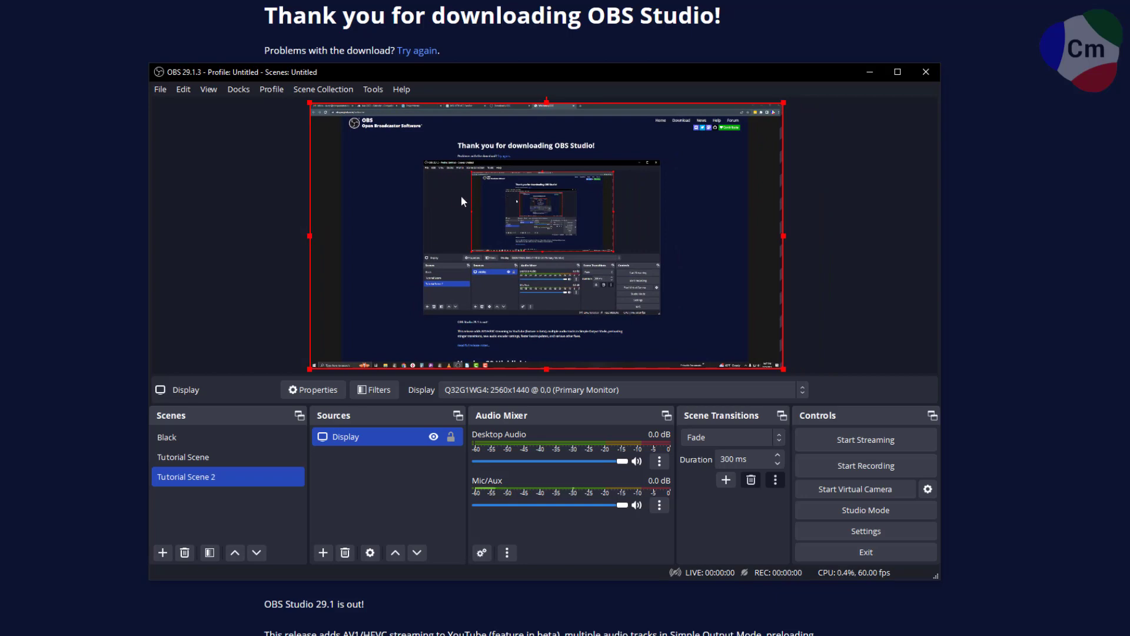
{"action": "left_click", "coordinate": [837, 308]}
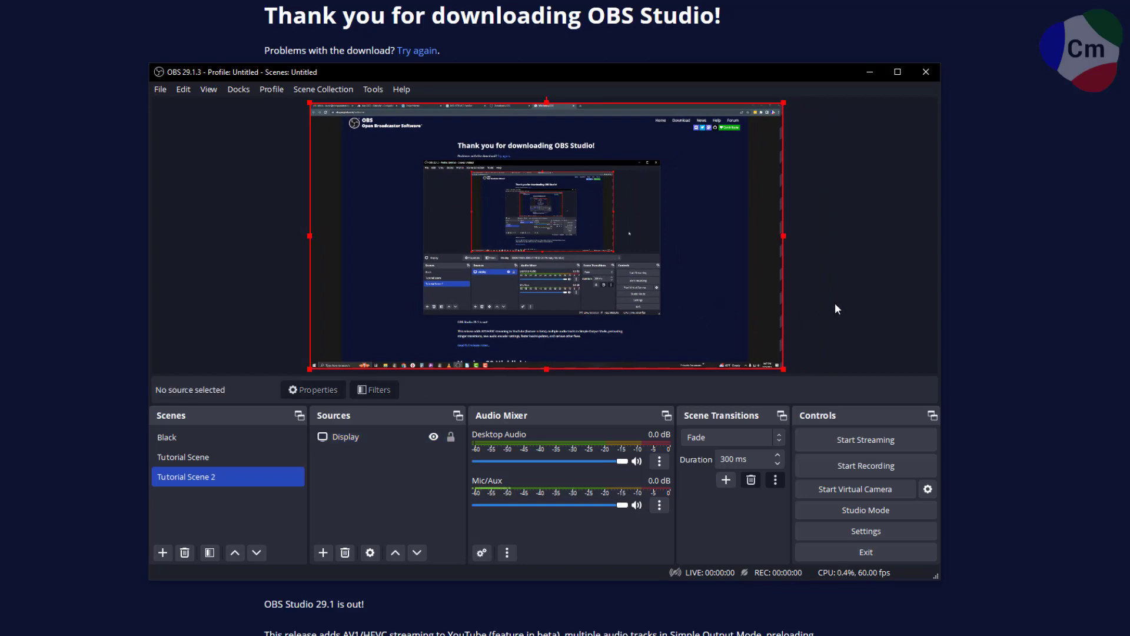
{"action": "left_click", "coordinate": [323, 552]}
{"action": "key", "text": "Escape"}
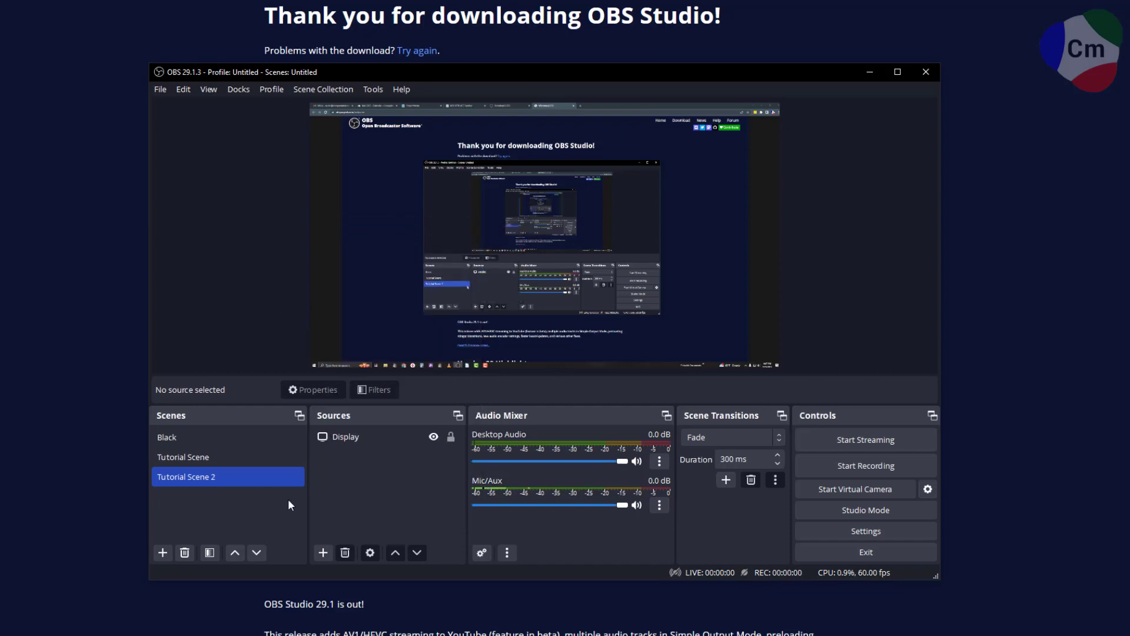
- Preview Tutorial Scene, start a recording on Tutorial Scene 2, and minimize and restore the OBS window while recording
{"action": "left_click", "coordinate": [186, 457]}
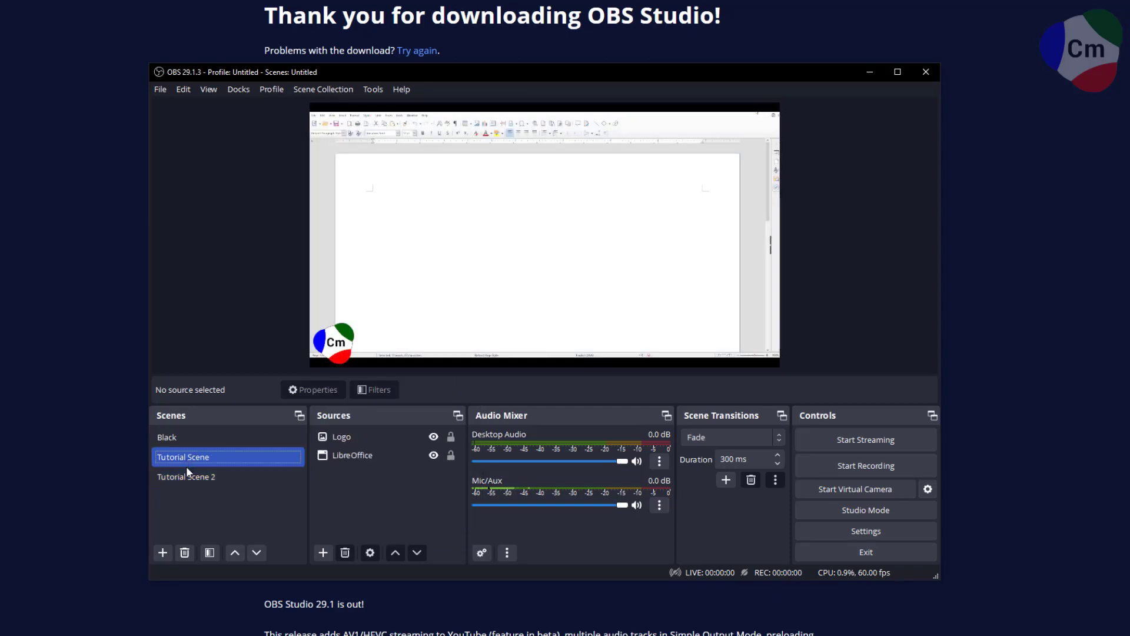
{"action": "left_click", "coordinate": [186, 475]}
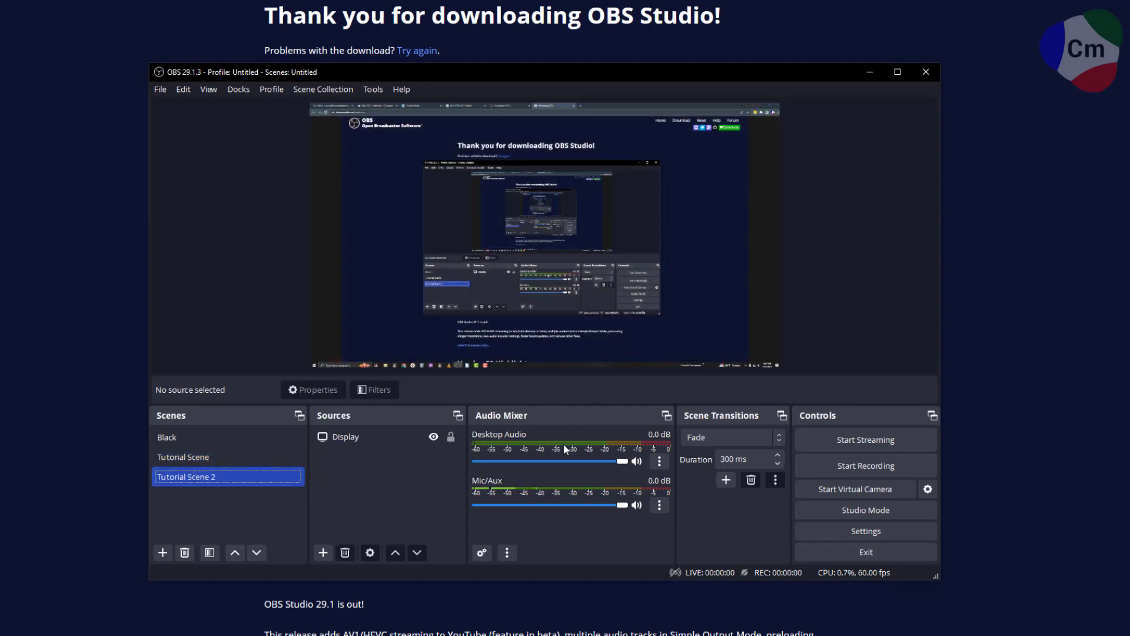
{"action": "left_click", "coordinate": [814, 468]}
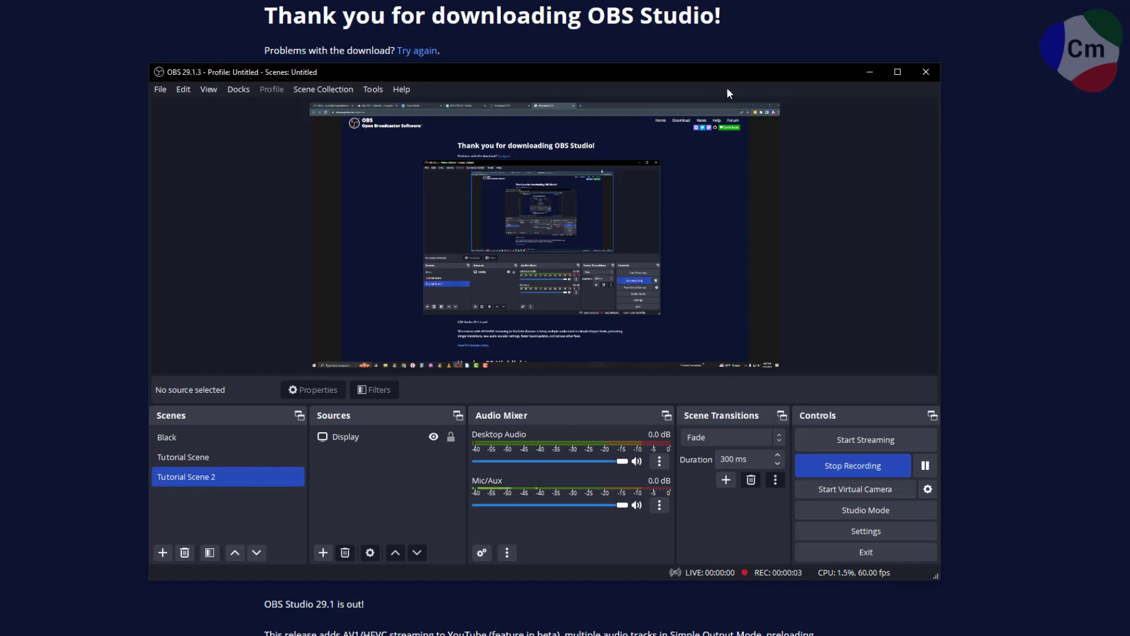
{"action": "left_click", "coordinate": [870, 71]}
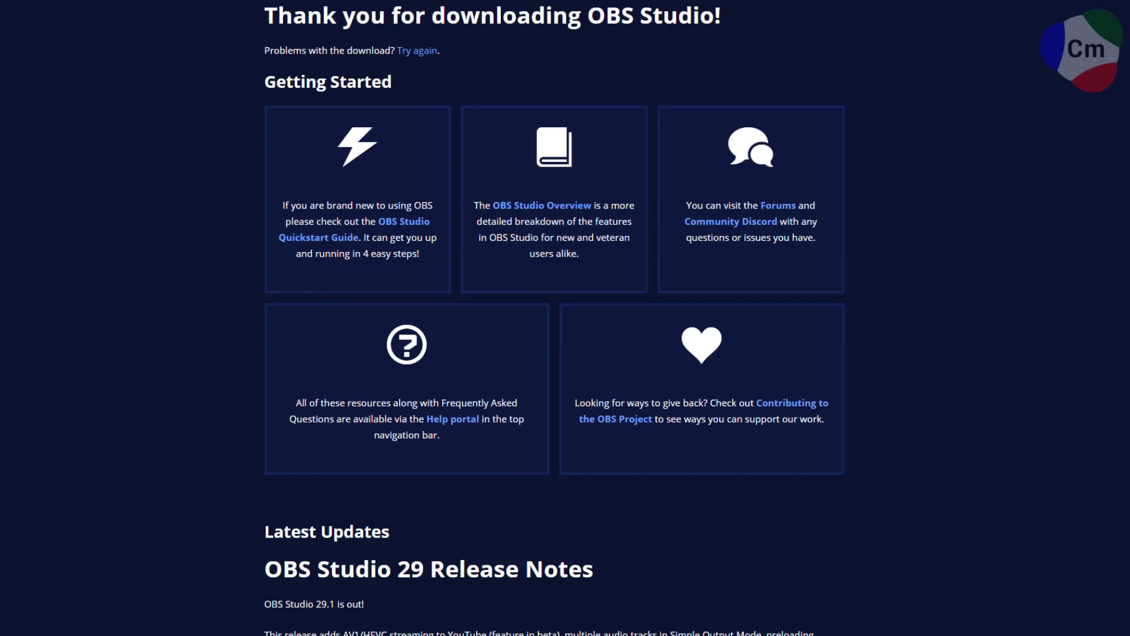
{"action": "key", "text": "alt+Tab"}
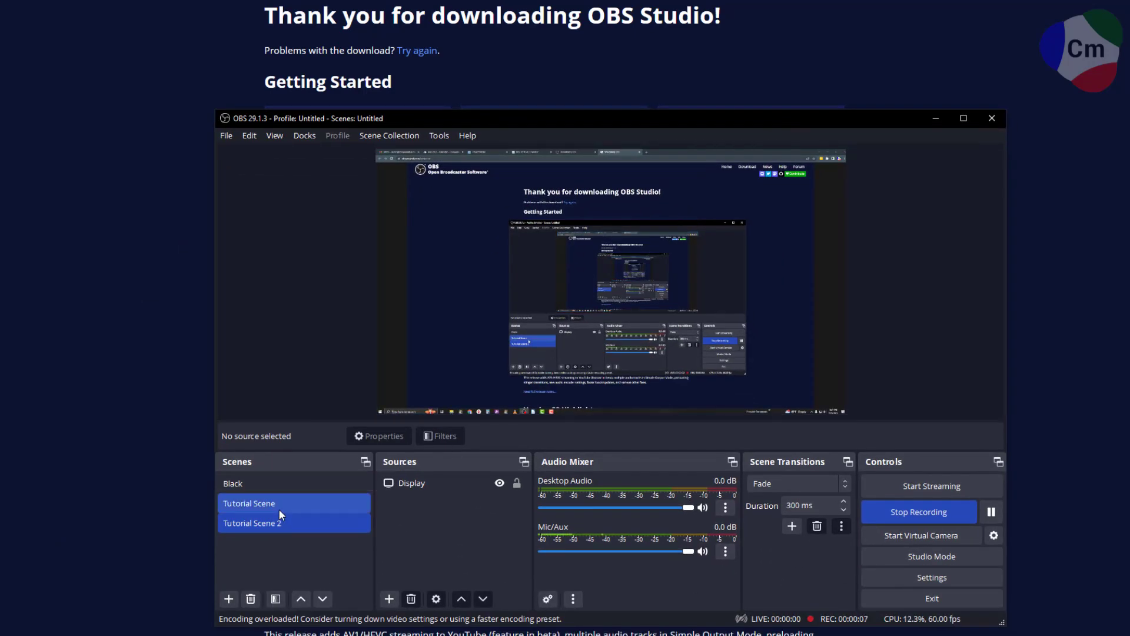
- Switch the running recording to Tutorial Scene and to the Black scene, and stop the recording
{"action": "left_click", "coordinate": [279, 510]}
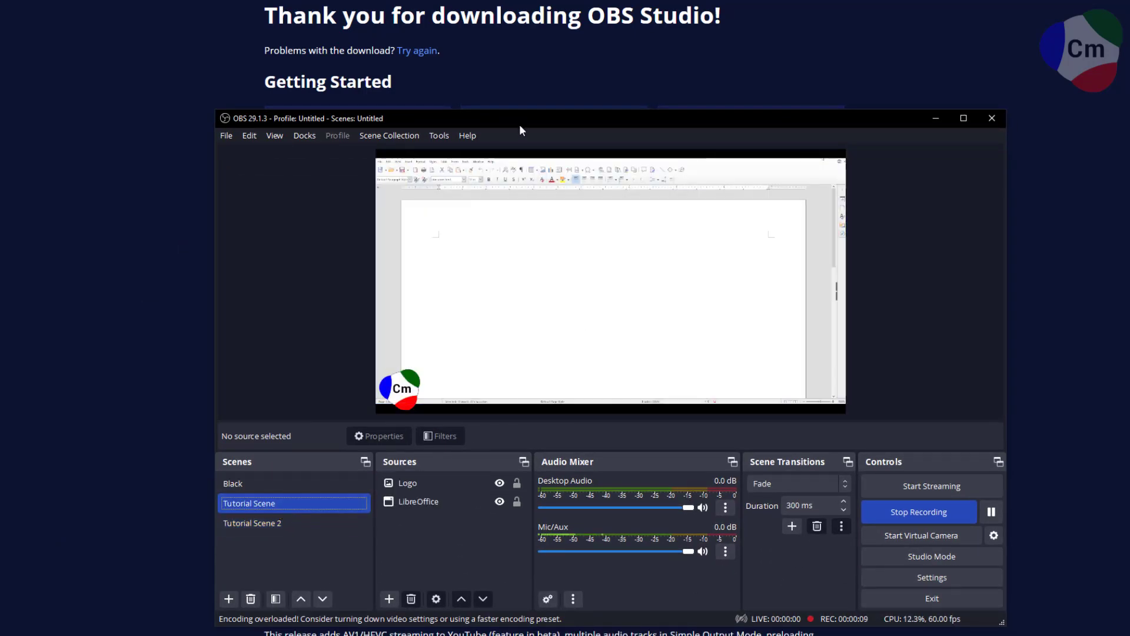
{"action": "left_click", "coordinate": [291, 486]}
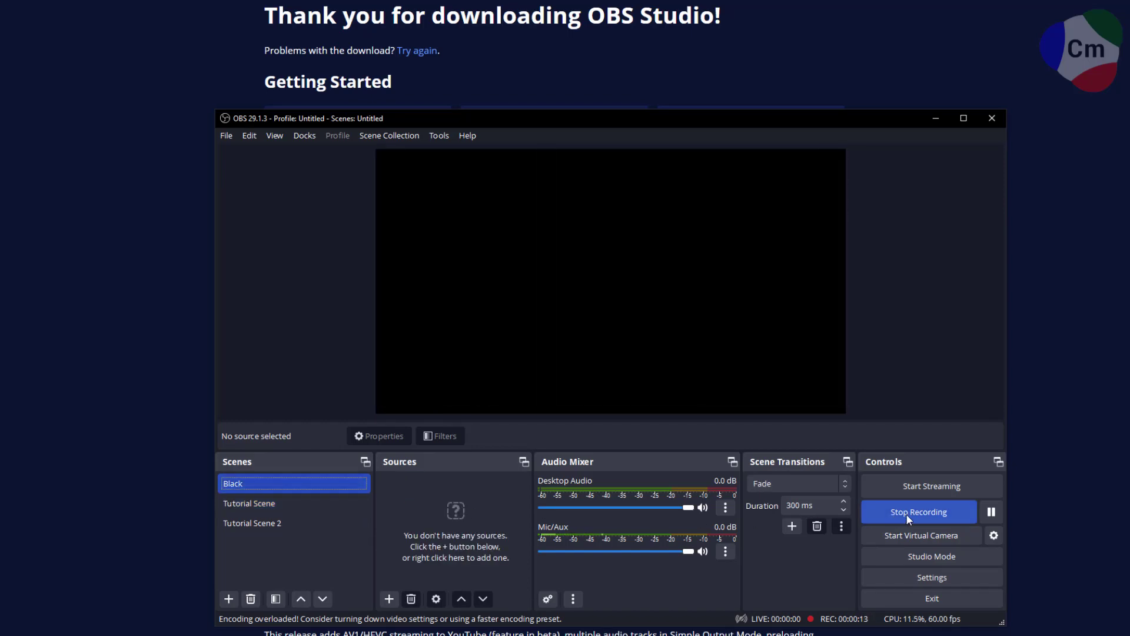
{"action": "left_click", "coordinate": [907, 517]}
{"action": "left_click", "coordinate": [227, 136]}
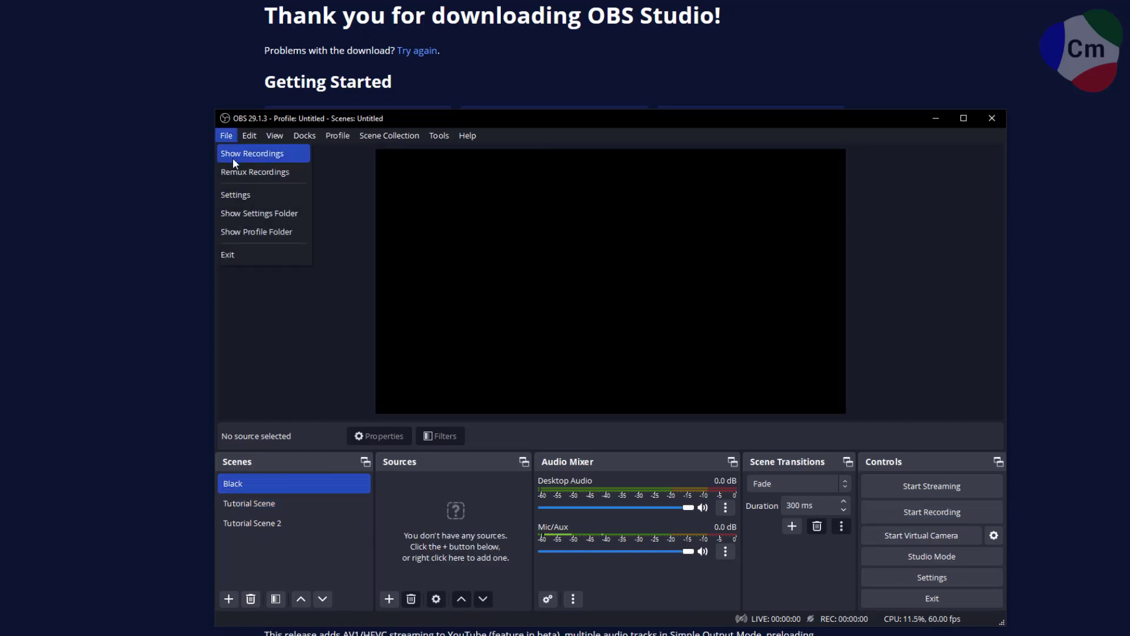
{"action": "left_click", "coordinate": [232, 155]}
{"action": "double_click", "coordinate": [342, 171]}
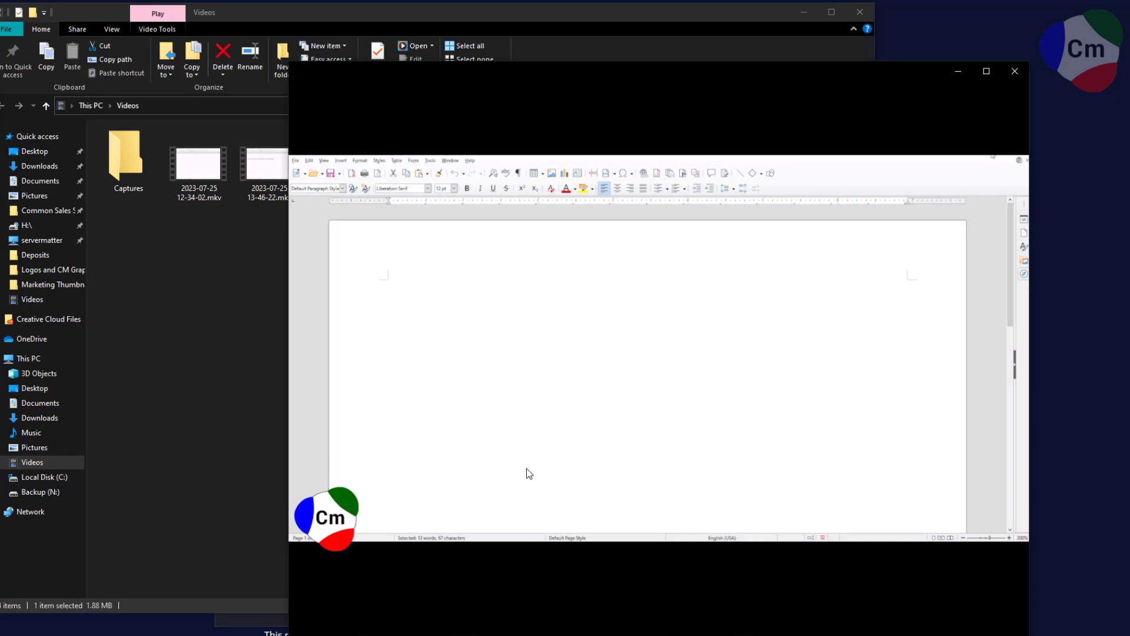
{"action": "mouse_move", "coordinate": [520, 459]}
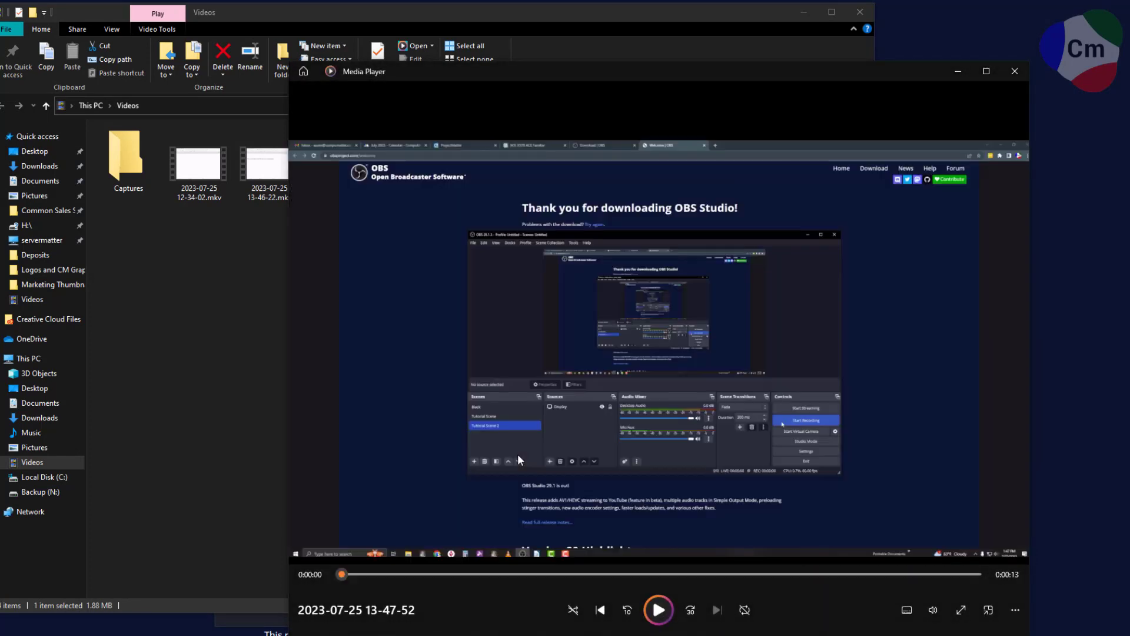
{"action": "key", "text": "alt+F4"}
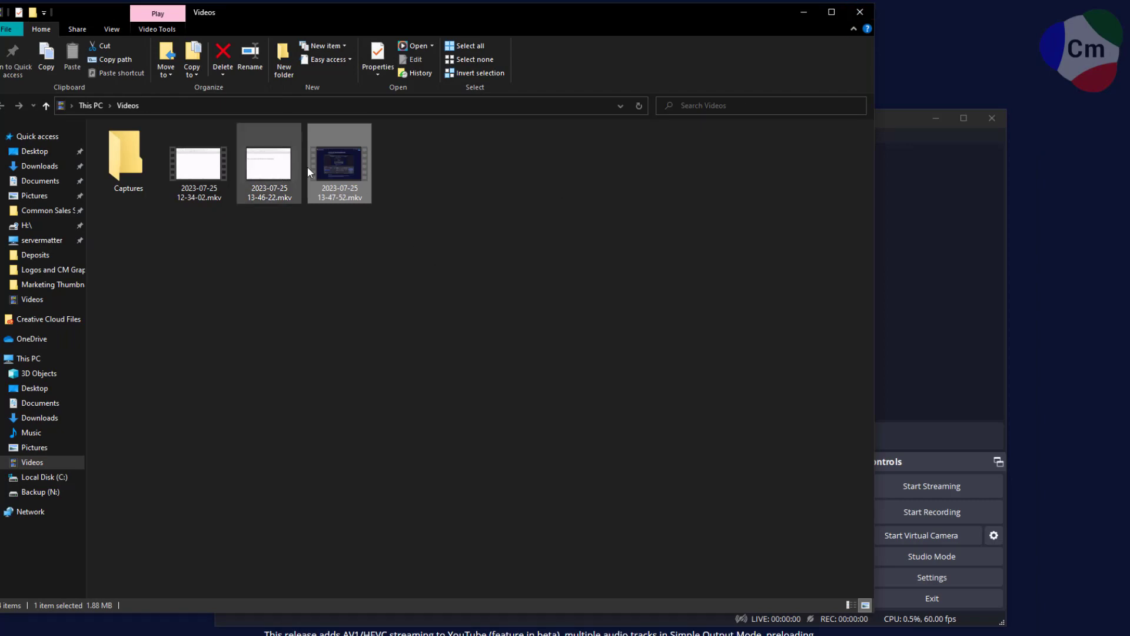
{"action": "left_click", "coordinate": [361, 215]}
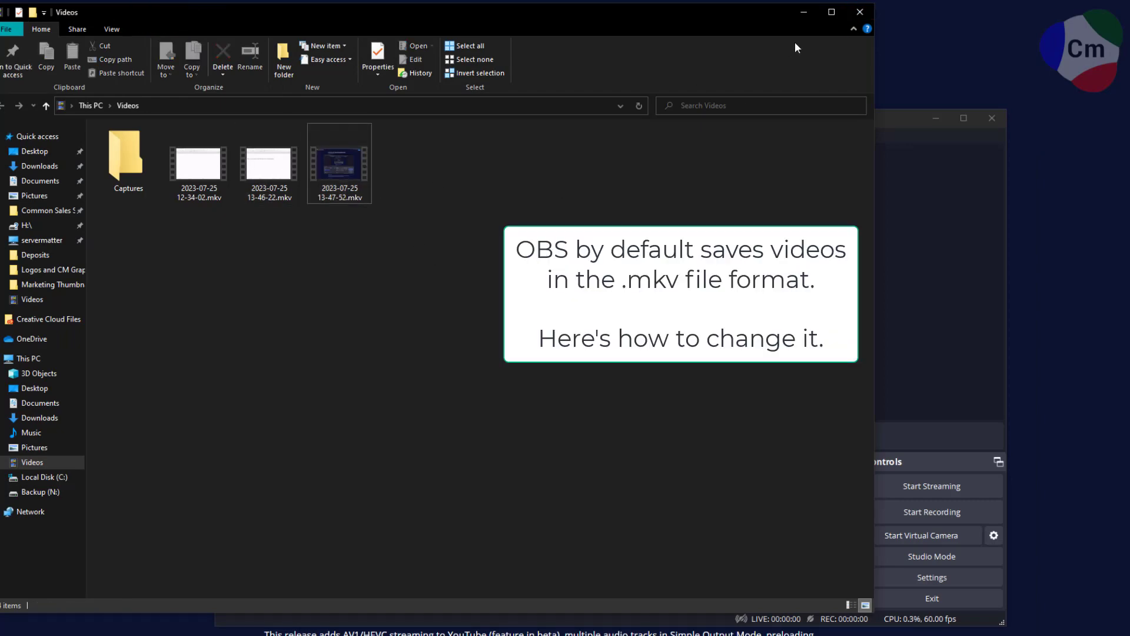
{"action": "left_click", "coordinate": [858, 13]}
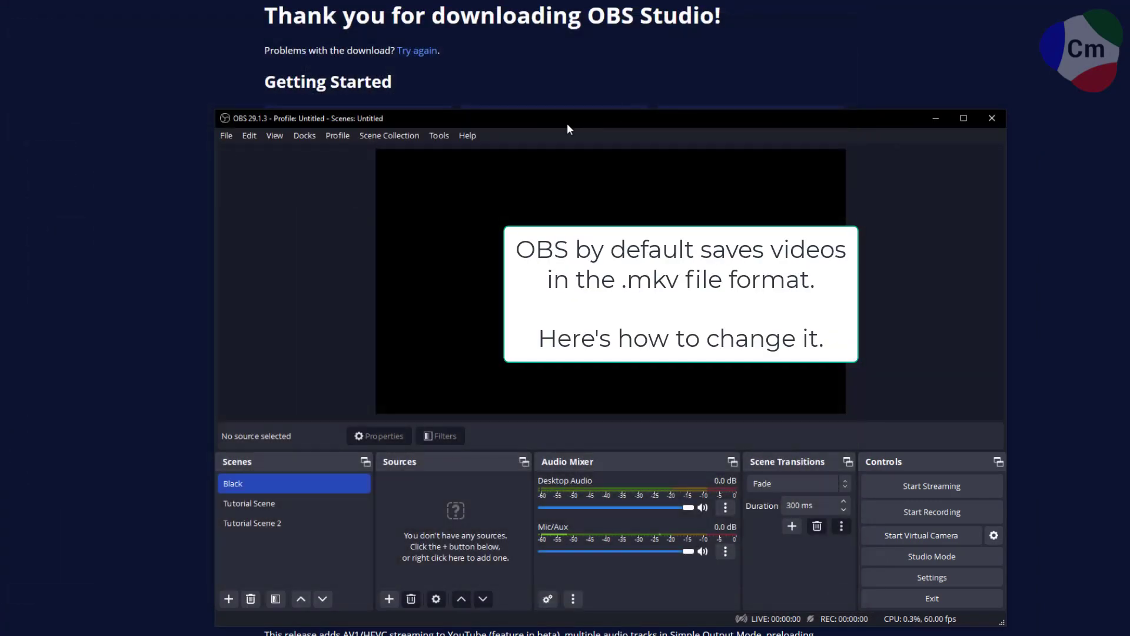
{"action": "left_click", "coordinate": [221, 138]}
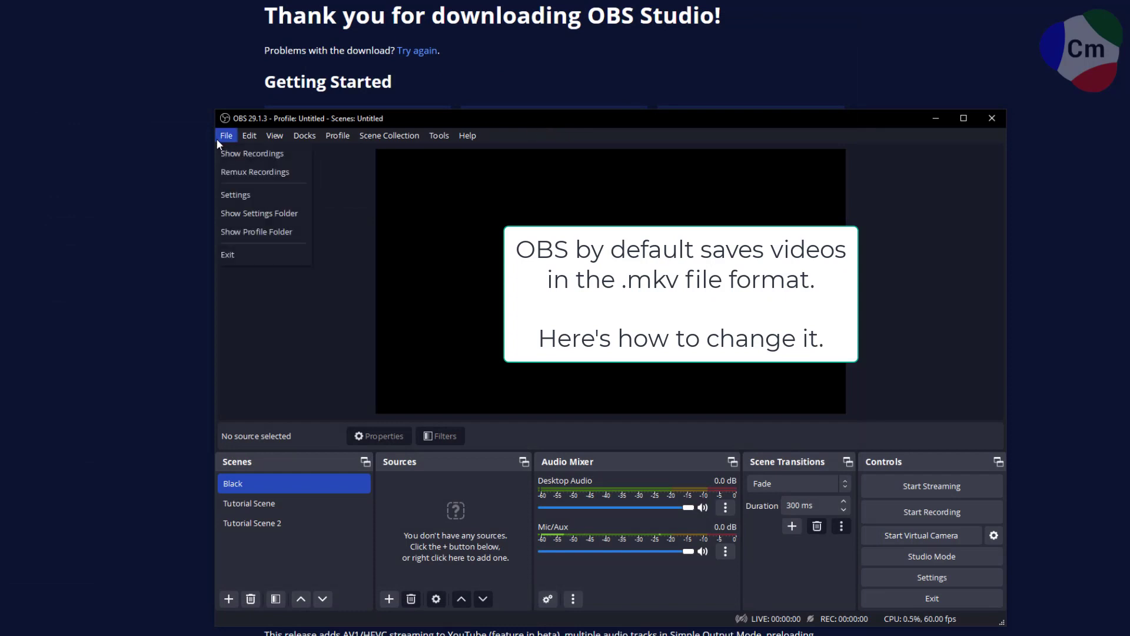
{"action": "left_click", "coordinate": [277, 175]}
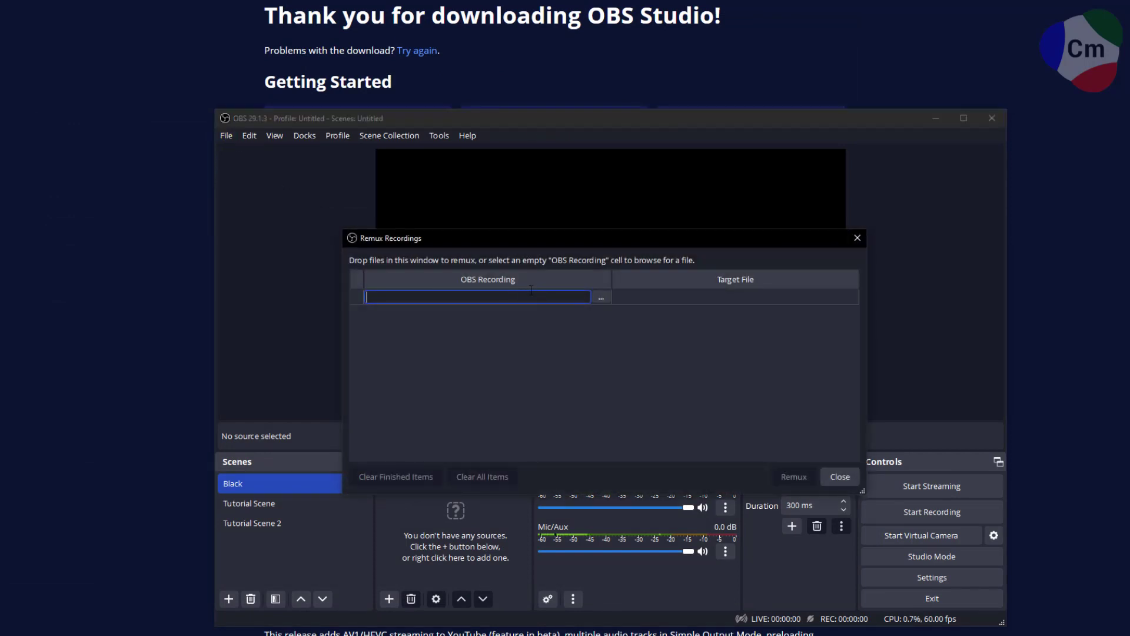
{"action": "left_click", "coordinate": [601, 298]}
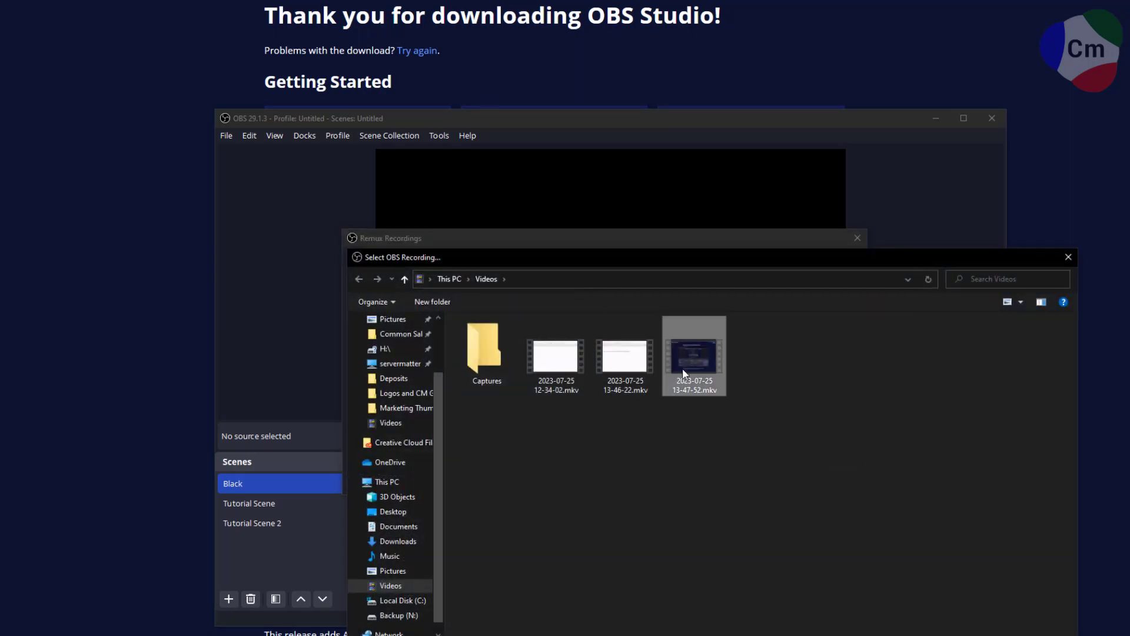
{"action": "double_click", "coordinate": [683, 366]}
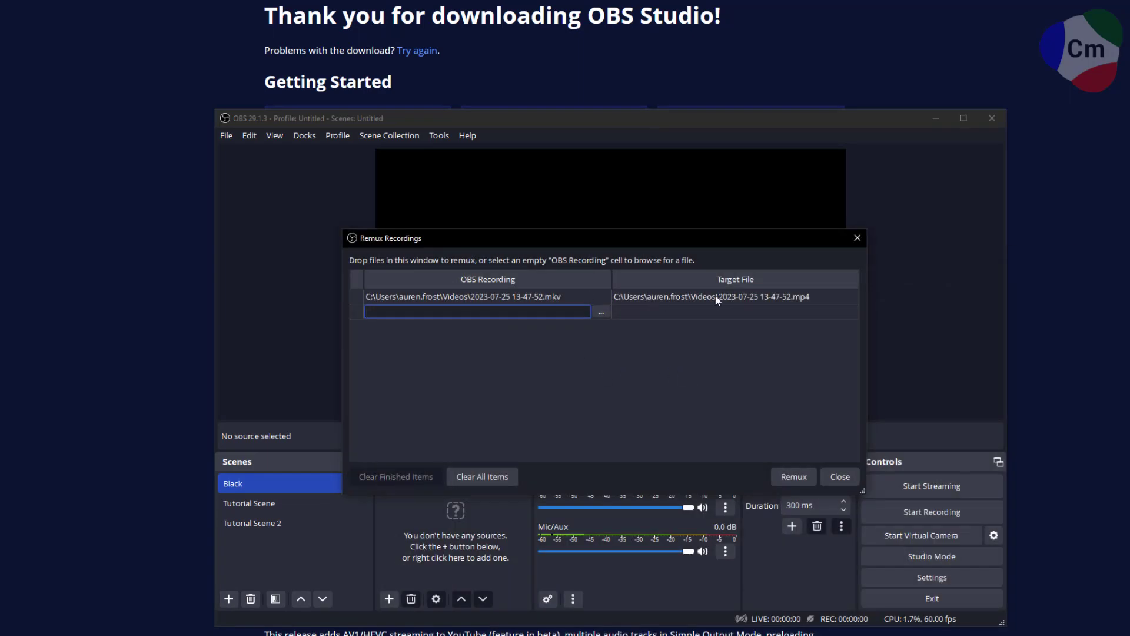
{"action": "left_click", "coordinate": [786, 474]}
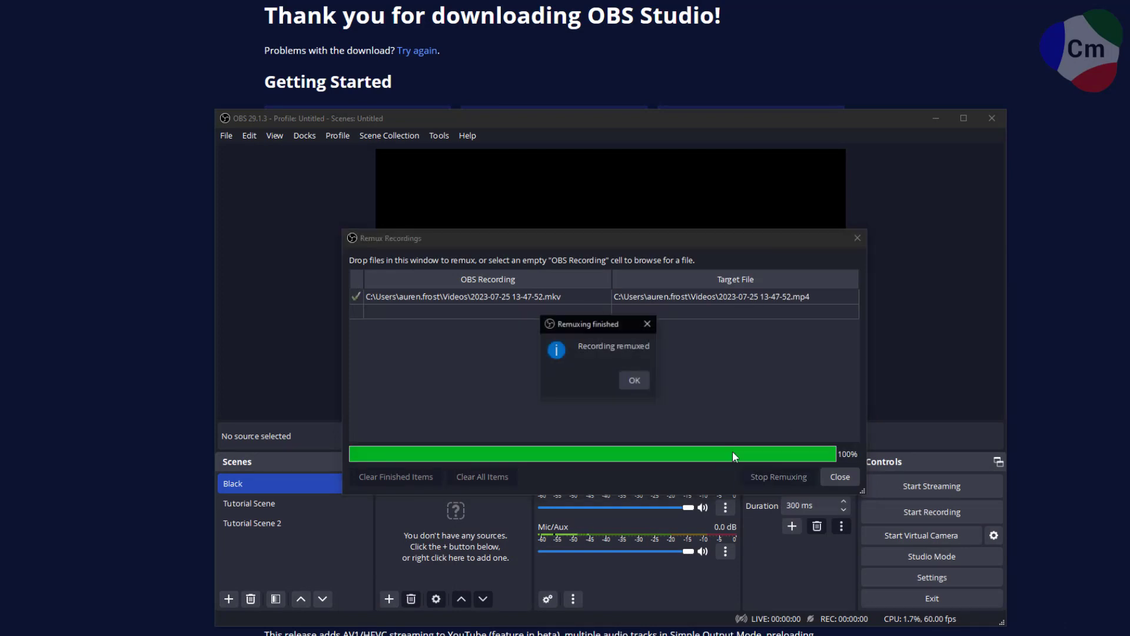
{"action": "left_click", "coordinate": [631, 378]}
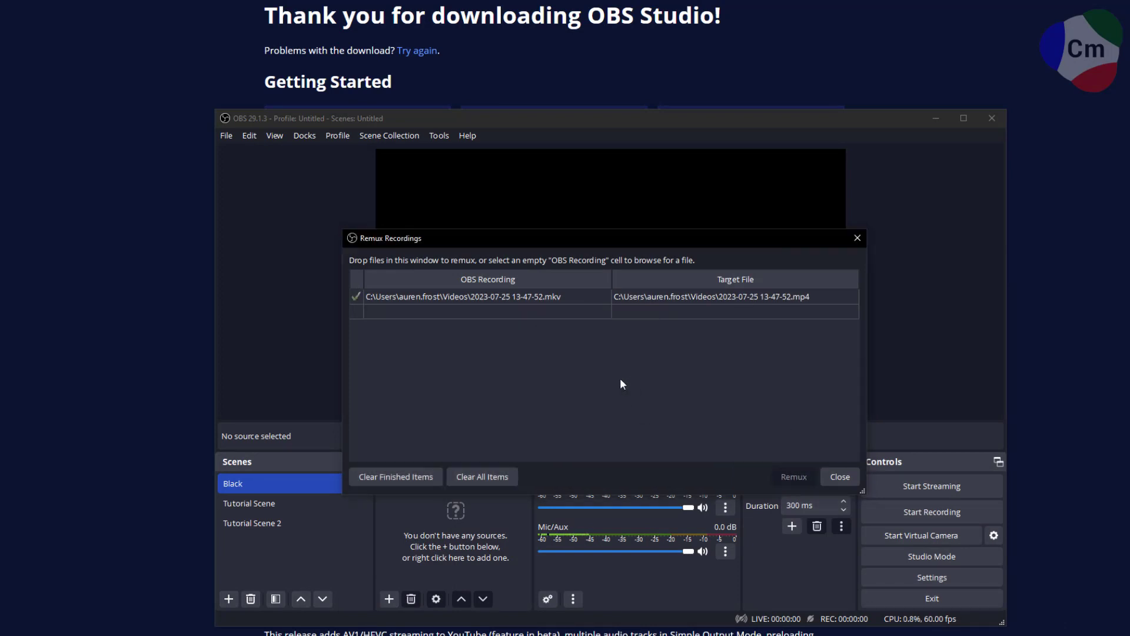
{"action": "left_click", "coordinate": [841, 476]}
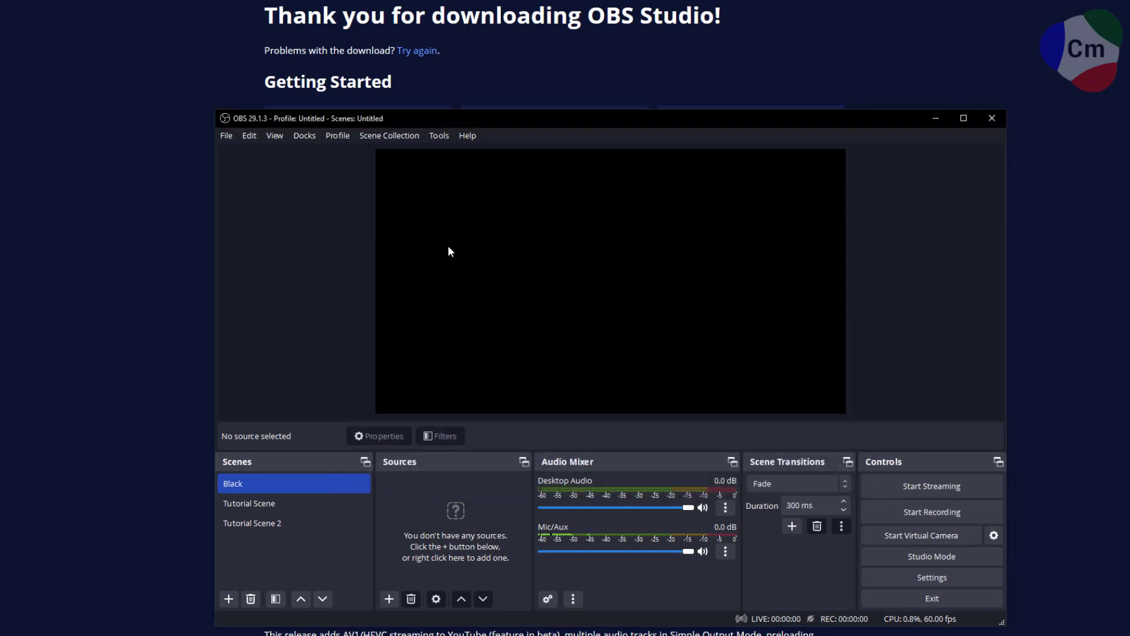
- Show the recordings folder to check for the remuxed MP4 file, and close the folder window
{"action": "left_click", "coordinate": [226, 139]}
{"action": "left_click", "coordinate": [231, 151]}
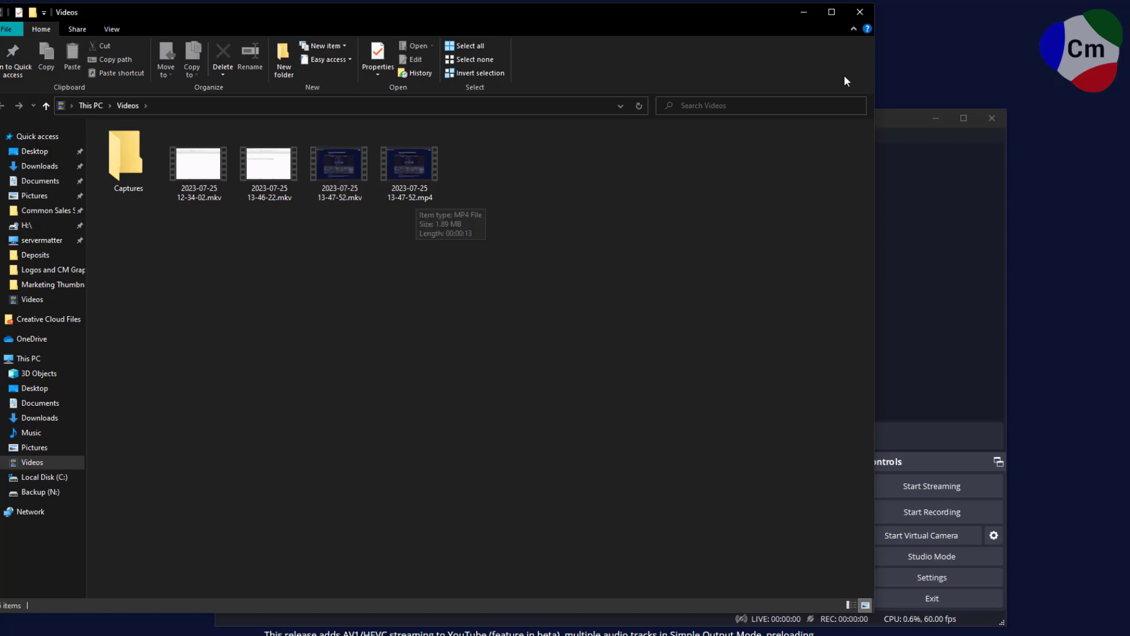
{"action": "left_click", "coordinate": [860, 12]}
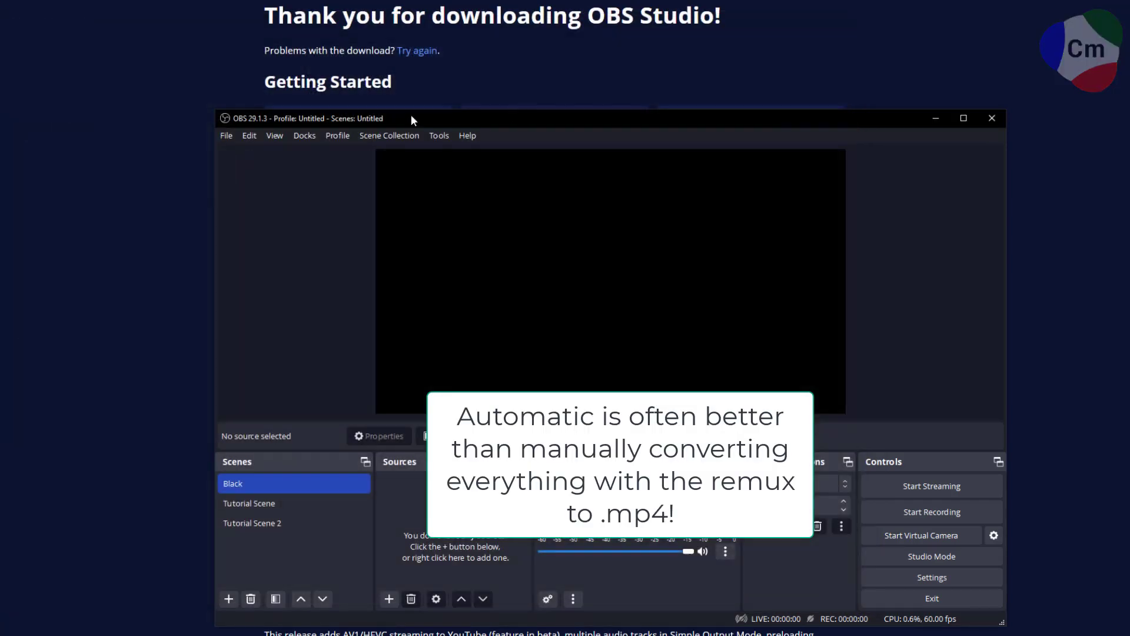
- Open the output settings and examine the available recording formats, keeping Matroska Video (.mkv) selected
{"action": "left_click", "coordinate": [224, 135]}
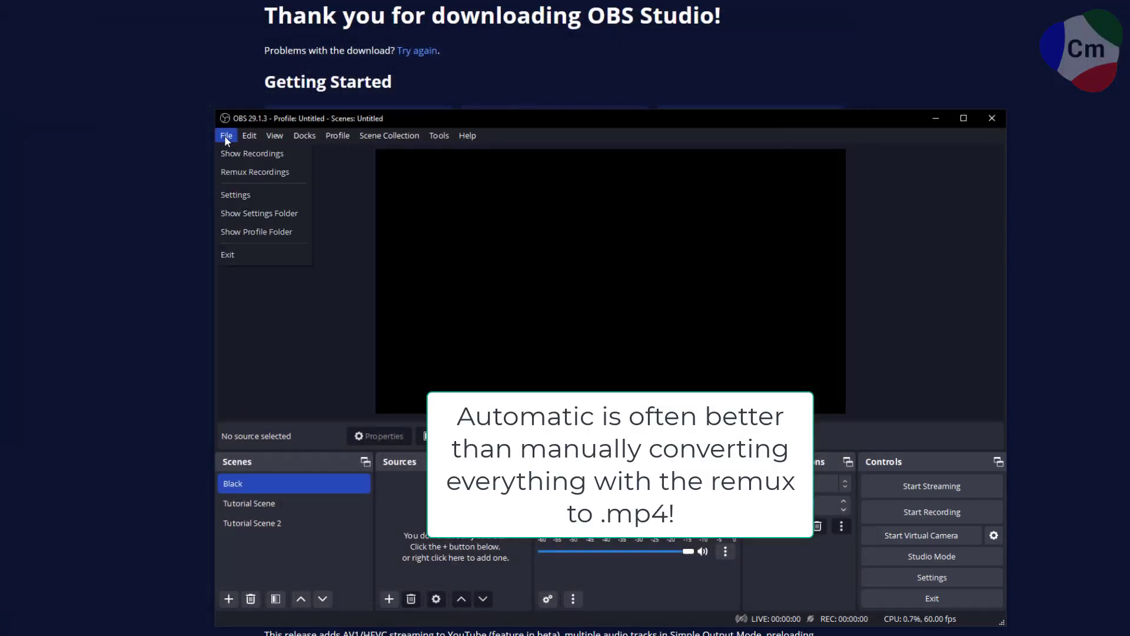
{"action": "left_click", "coordinate": [238, 191]}
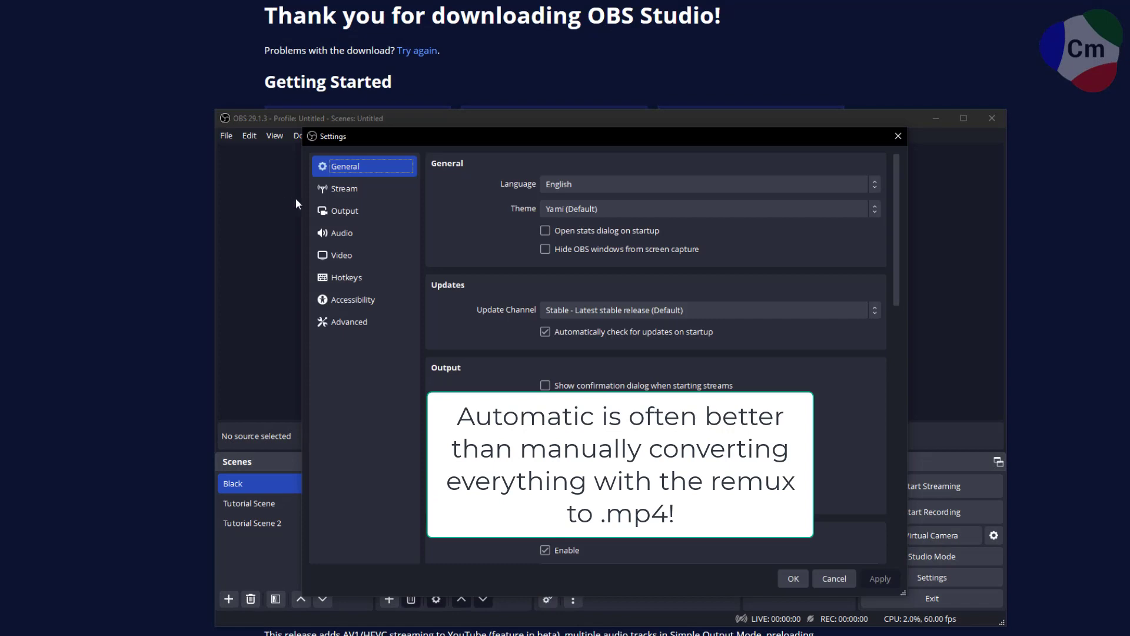
{"action": "left_click", "coordinate": [345, 210]}
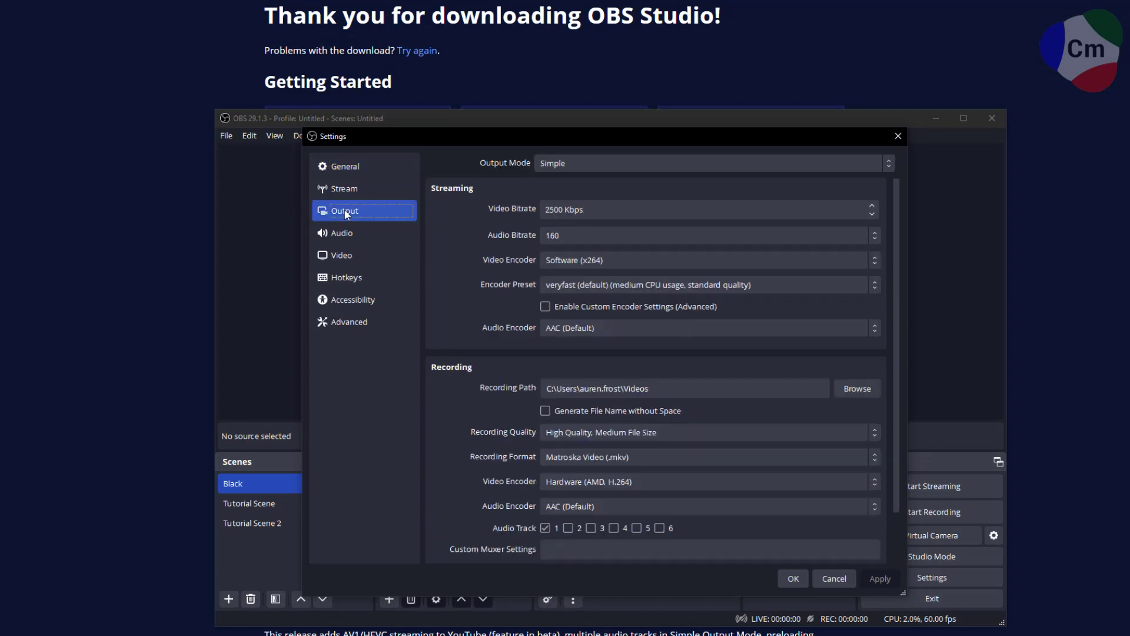
{"action": "scroll", "coordinate": [460, 278], "scroll_direction": "down", "scroll_amount": 2}
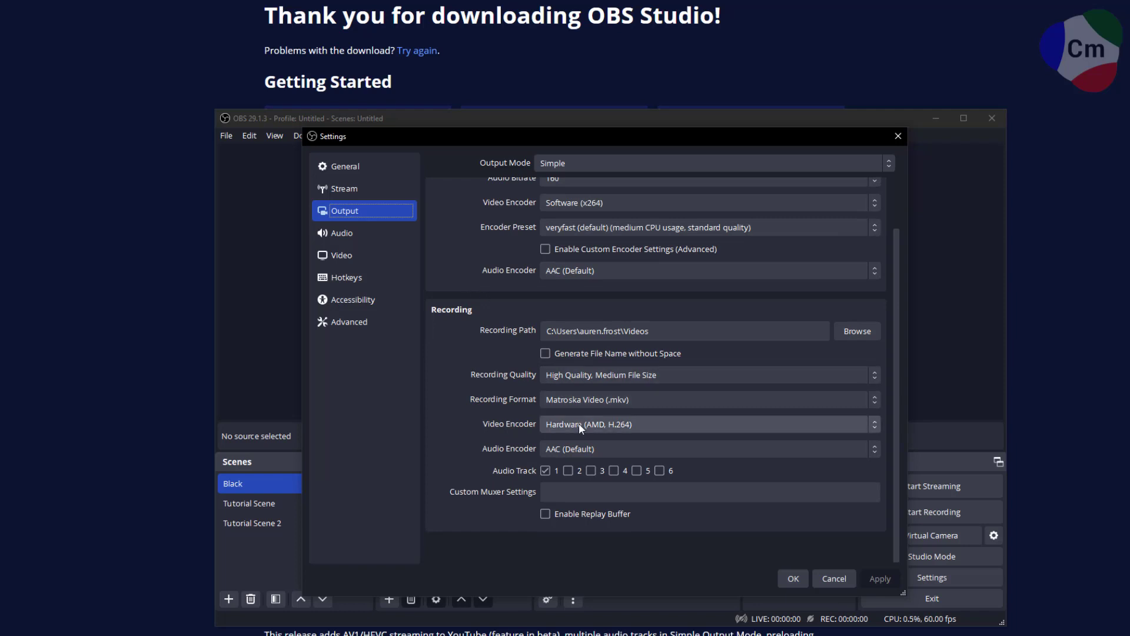
{"action": "left_click", "coordinate": [568, 402]}
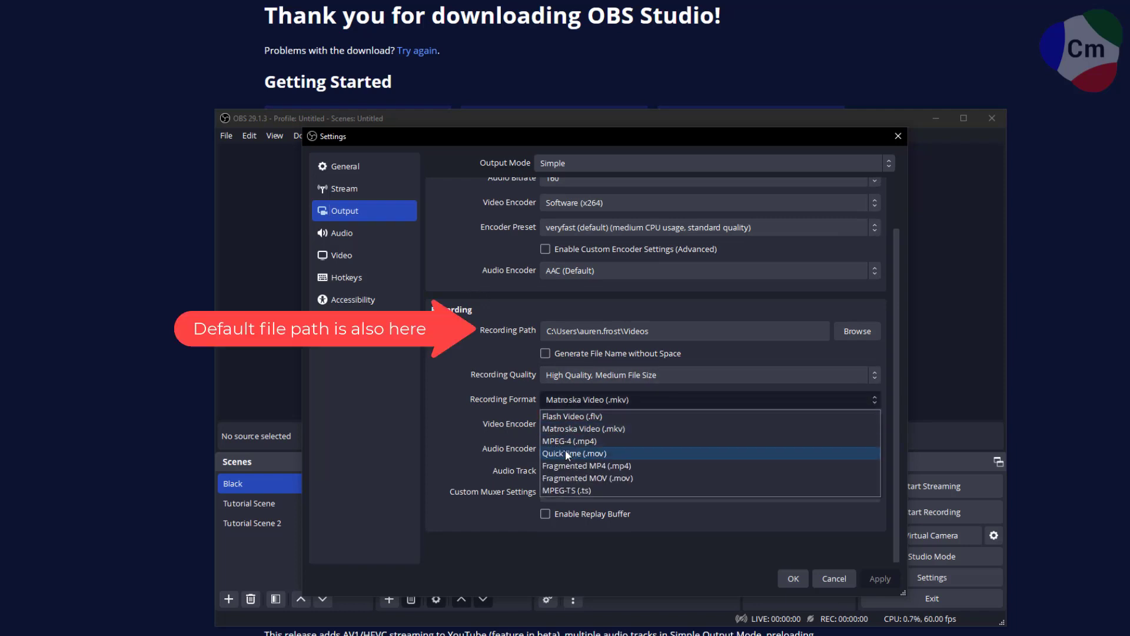
{"action": "left_click", "coordinate": [556, 400]}
- Turn automatic remuxing to MP4 on and back off in the advanced recording settings, and close the settings
{"action": "left_click", "coordinate": [349, 255]}
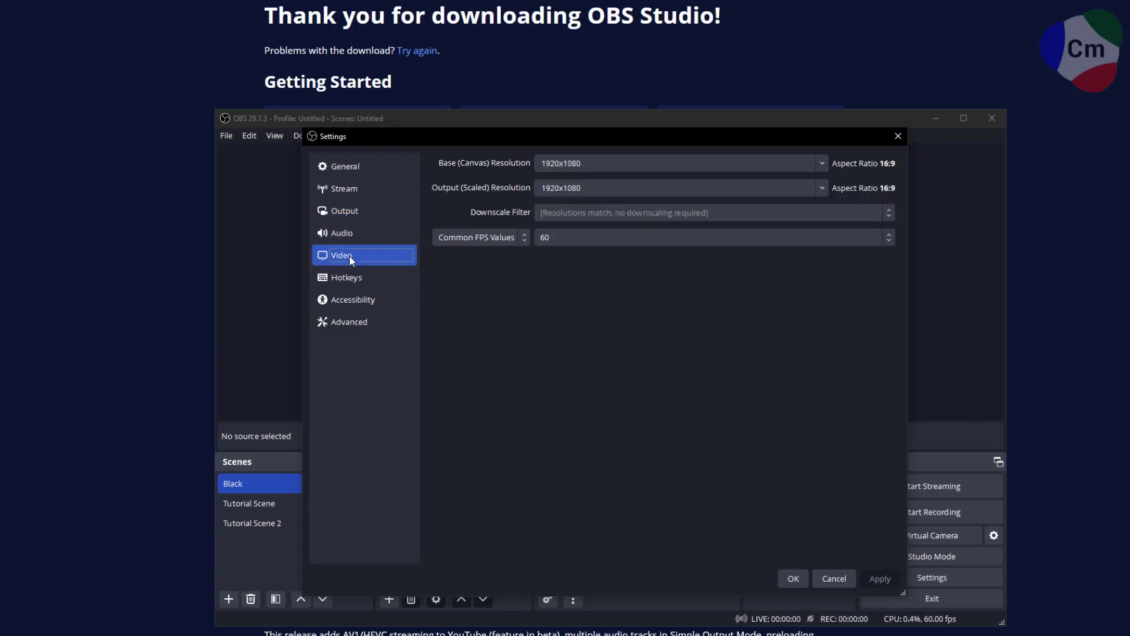
{"action": "left_click", "coordinate": [357, 235]}
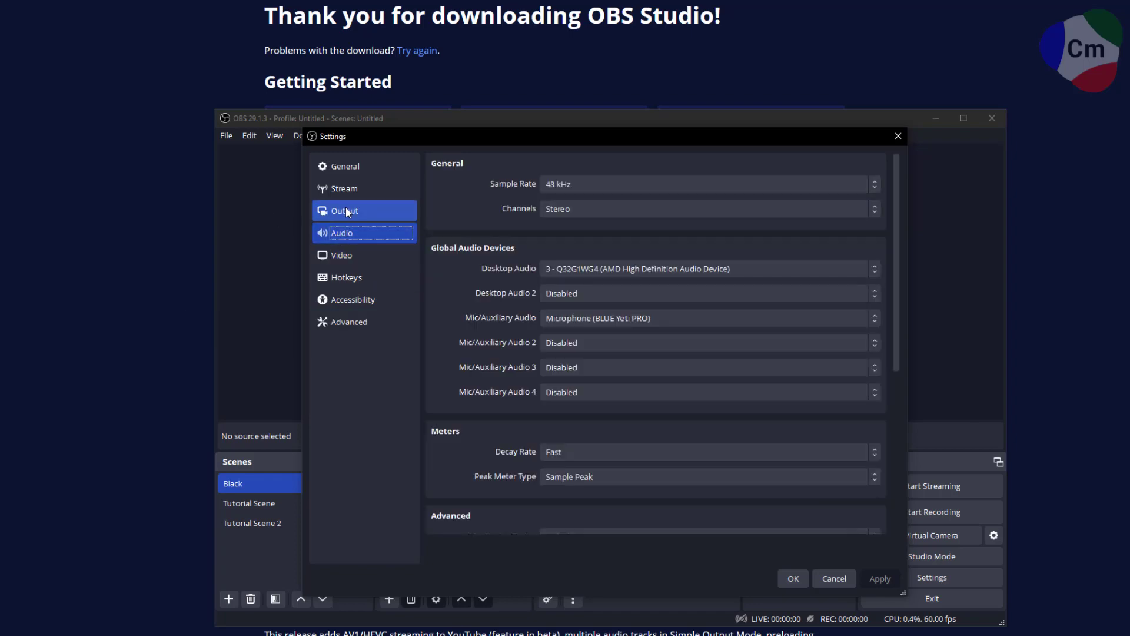
{"action": "left_click", "coordinate": [347, 211]}
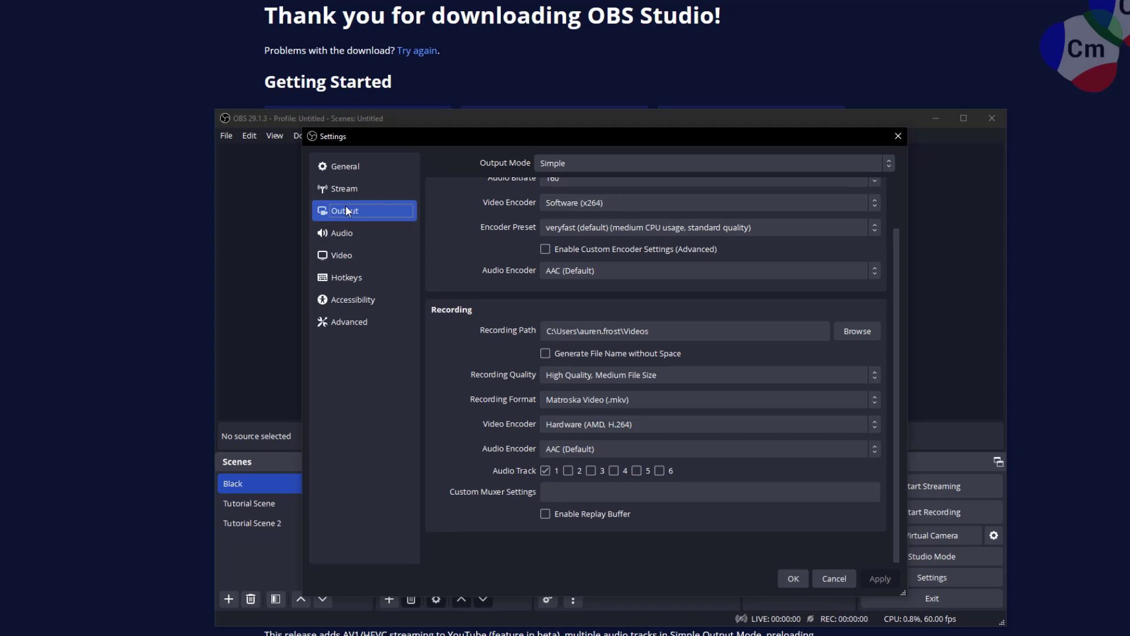
{"action": "left_click", "coordinate": [345, 166]}
{"action": "left_click", "coordinate": [368, 323]}
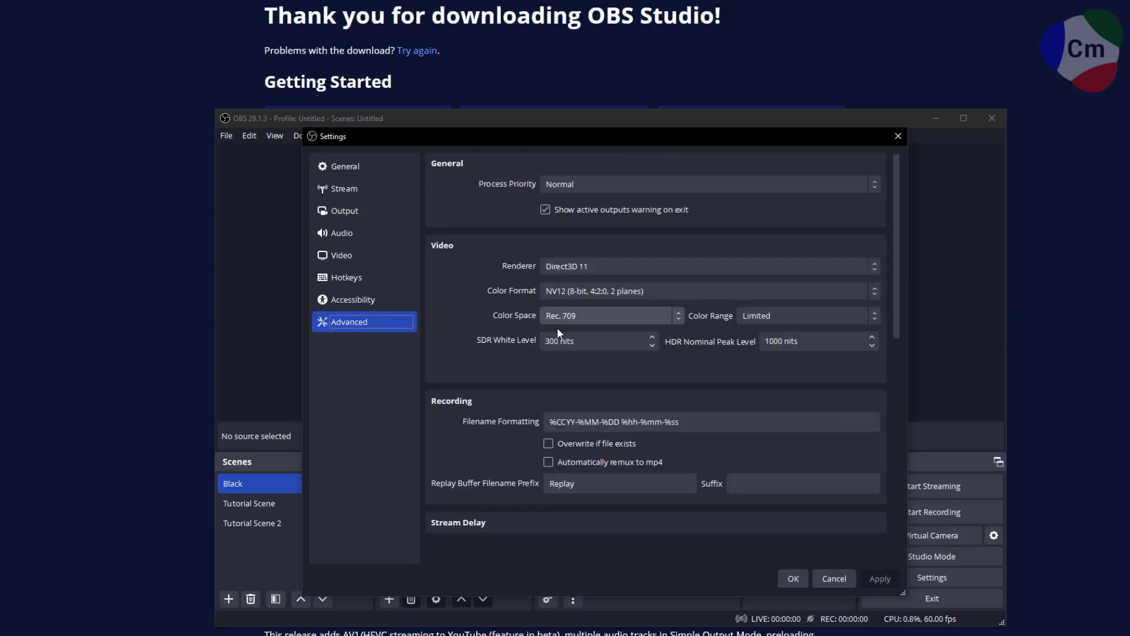
{"action": "scroll", "coordinate": [557, 328], "scroll_direction": "down", "scroll_amount": 2}
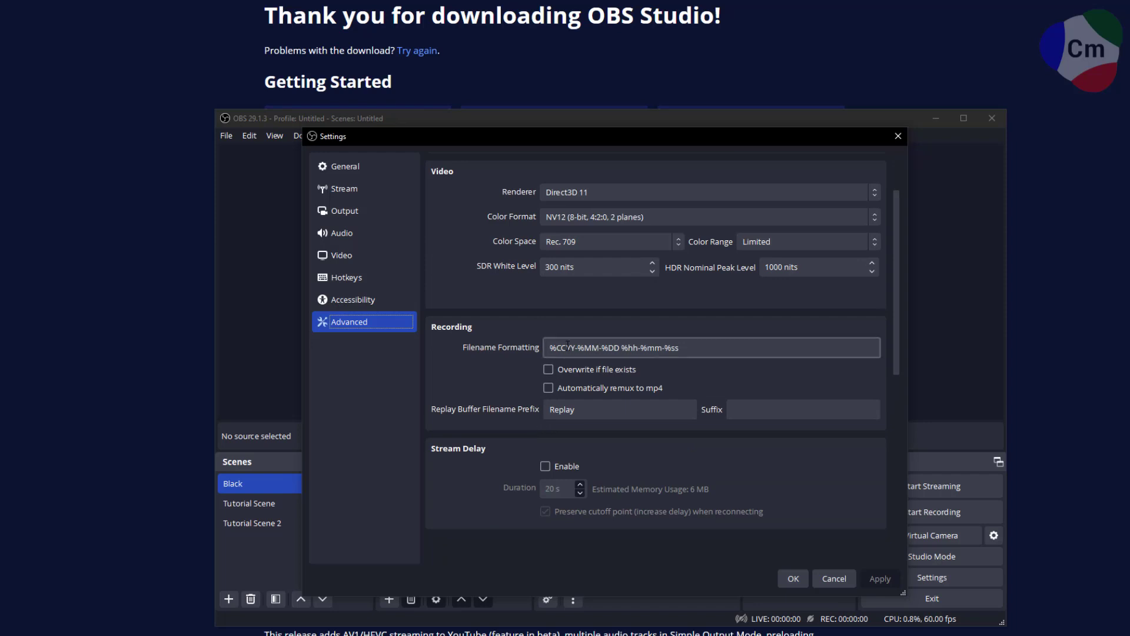
{"action": "left_click", "coordinate": [548, 388]}
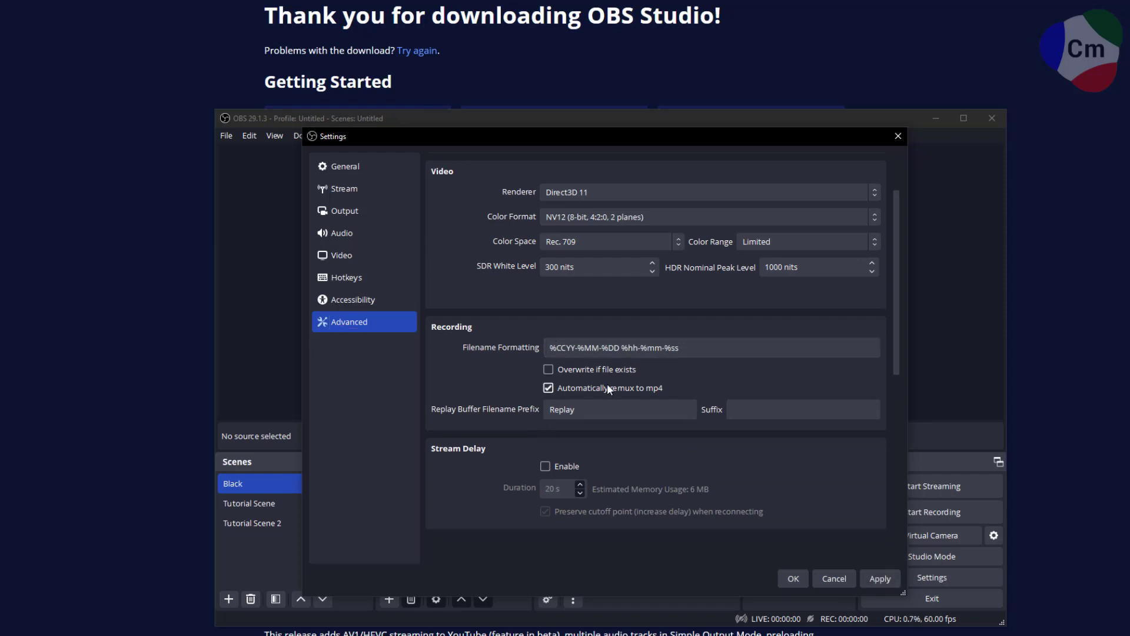
{"action": "left_click", "coordinate": [549, 388]}
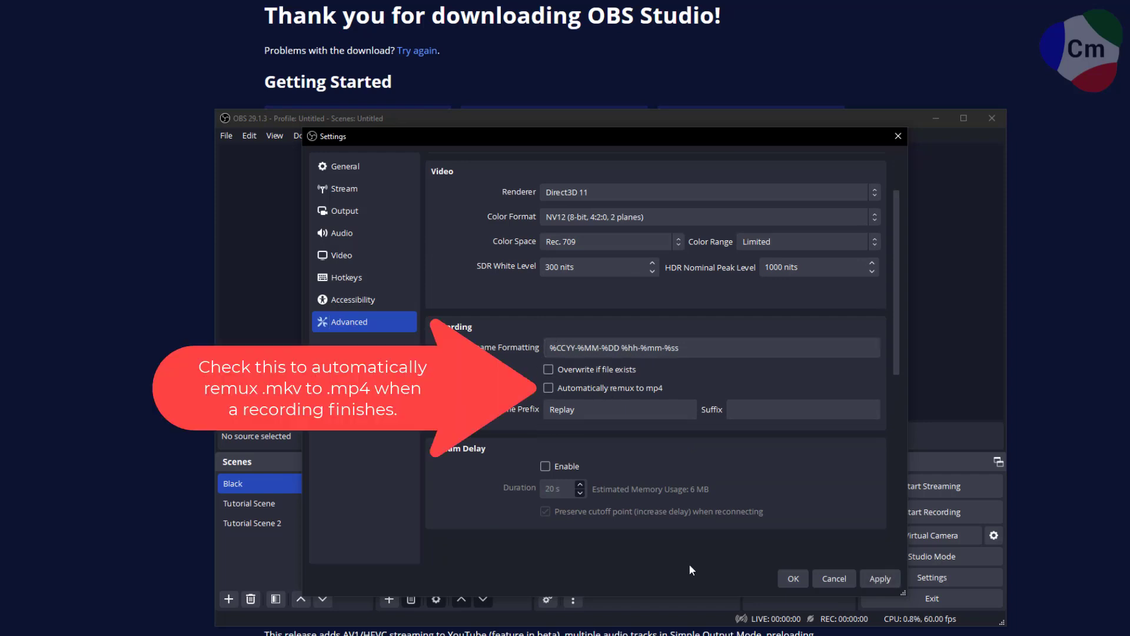
{"action": "left_click", "coordinate": [802, 577]}
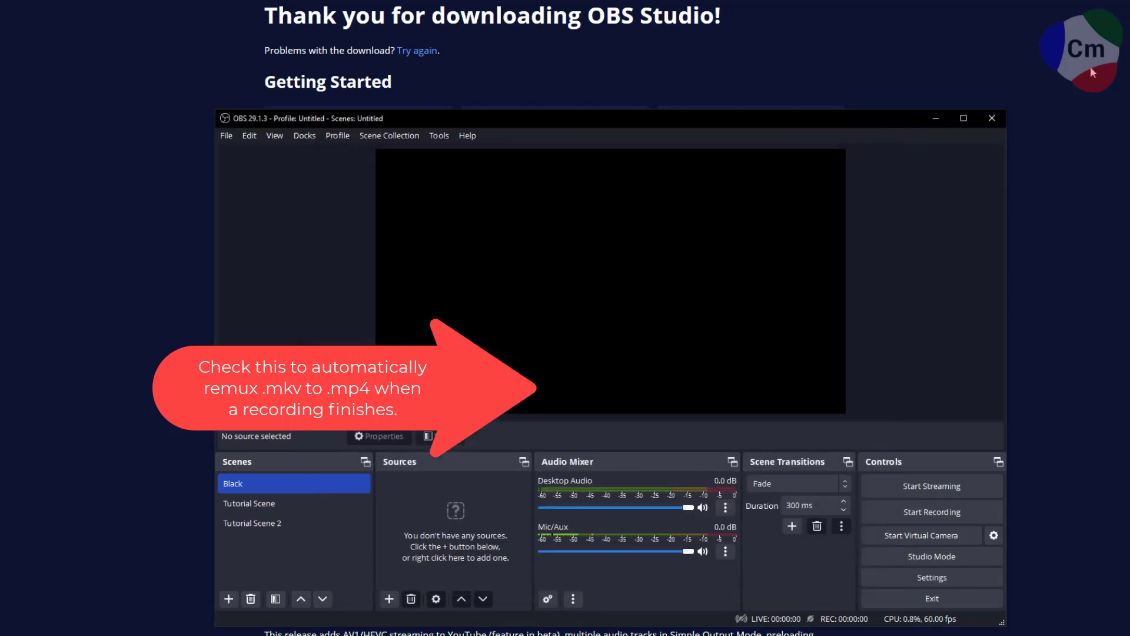